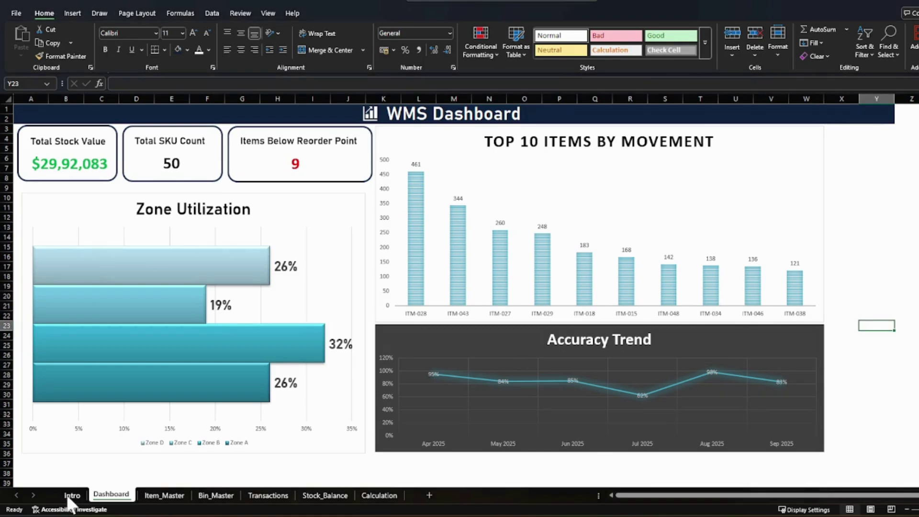
Review the workbook overview on the Intro sheet and the KPI cards and charts on the Dashboard sheet
left_click(69, 495)
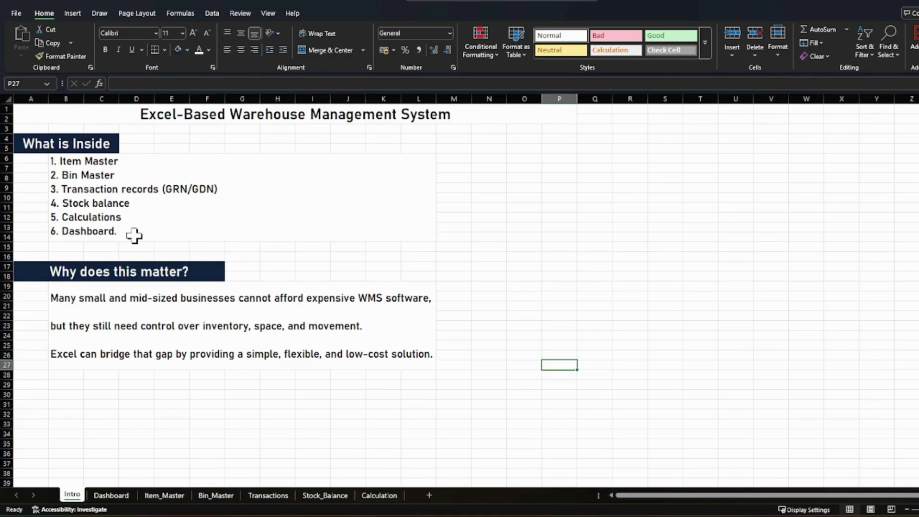
left_click(117, 497)
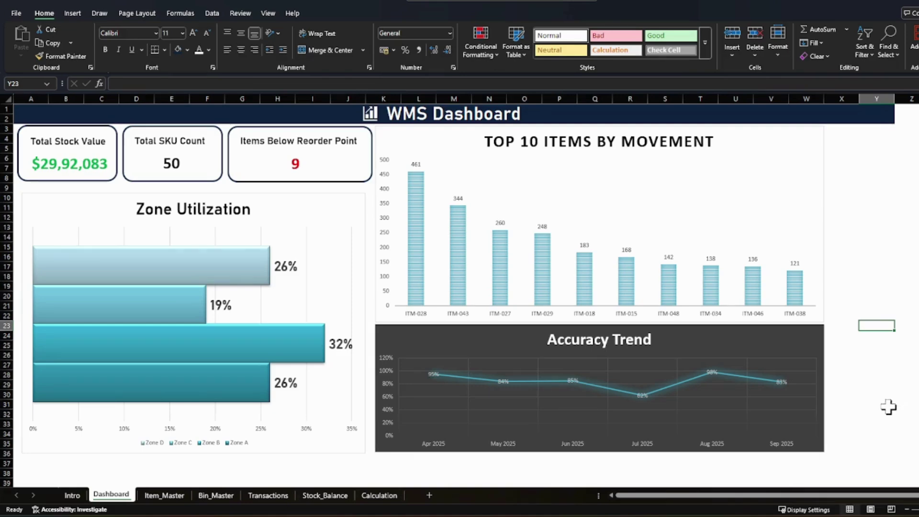
Examine the Item_Master sheet's item code, description, category, unit cost, opening stock and reorder point columns
left_click(164, 496)
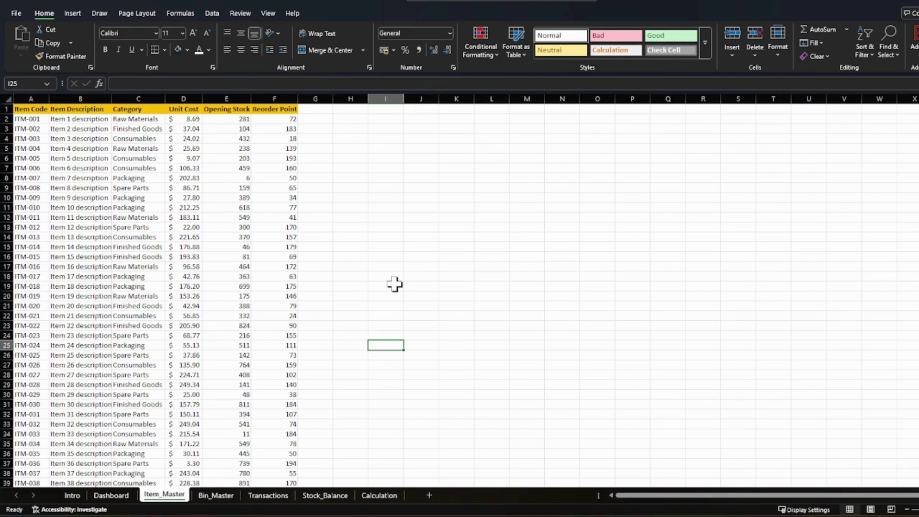
left_click_drag(30, 120, 35, 195)
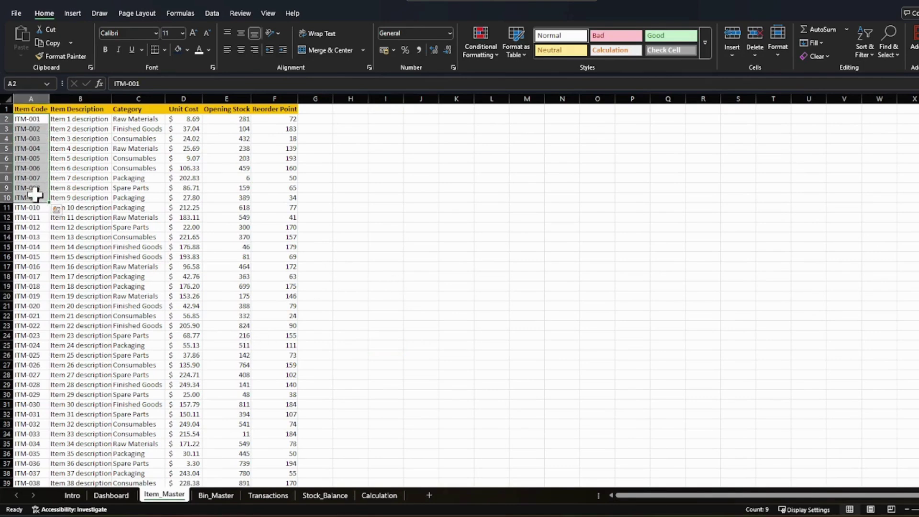
left_click(87, 119)
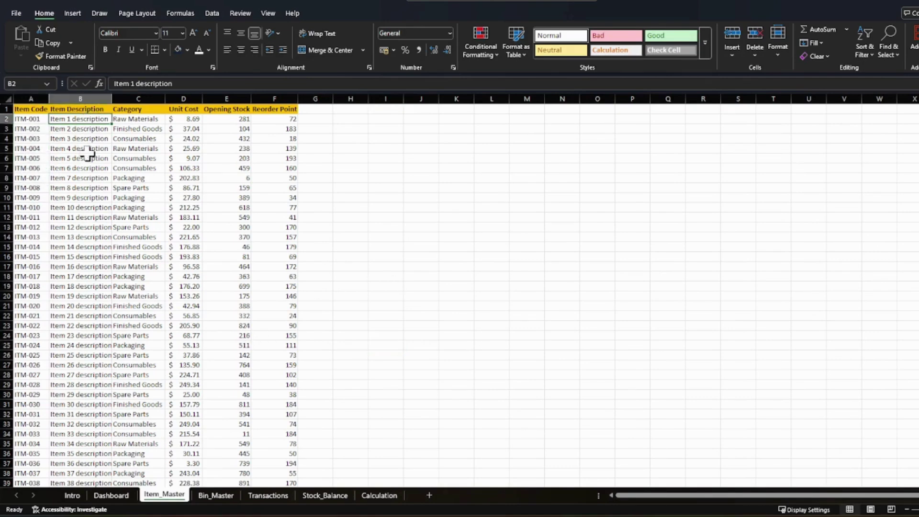
left_click(147, 122)
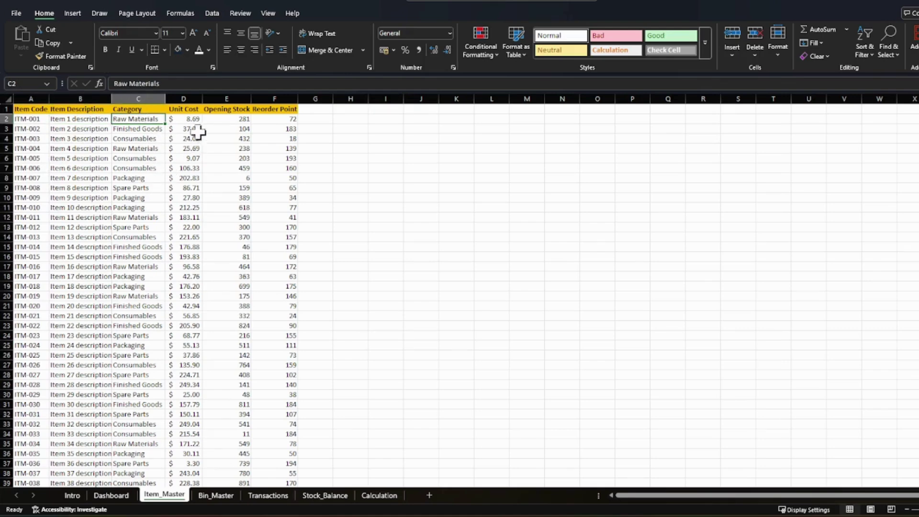
left_click(189, 121)
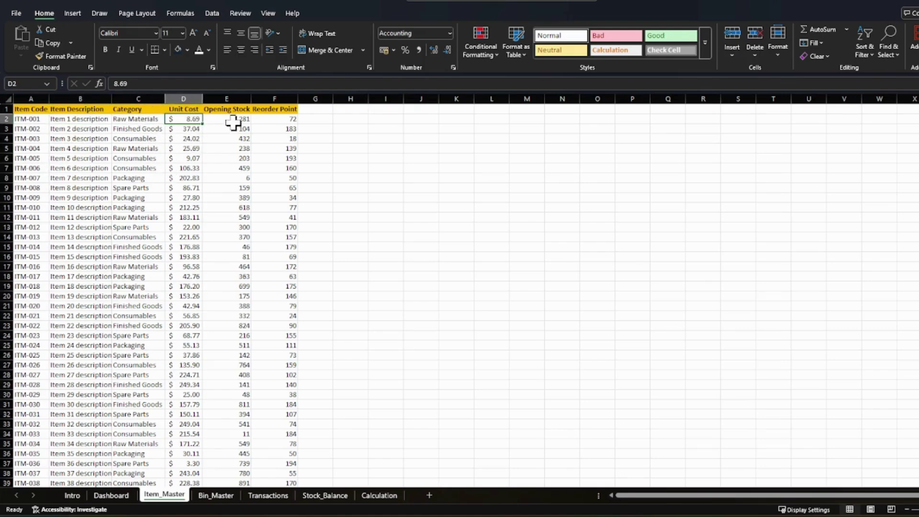
left_click(367, 196)
left_click(223, 119)
left_click(357, 161)
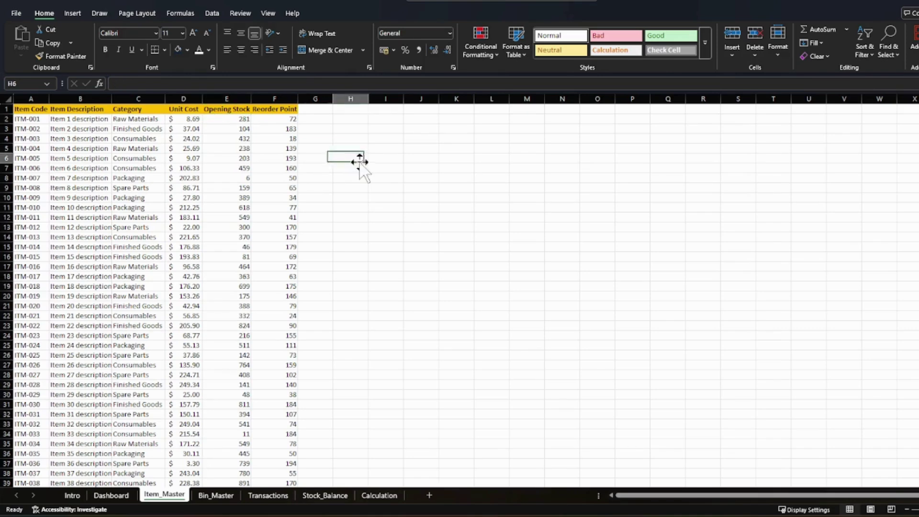
left_click(286, 120)
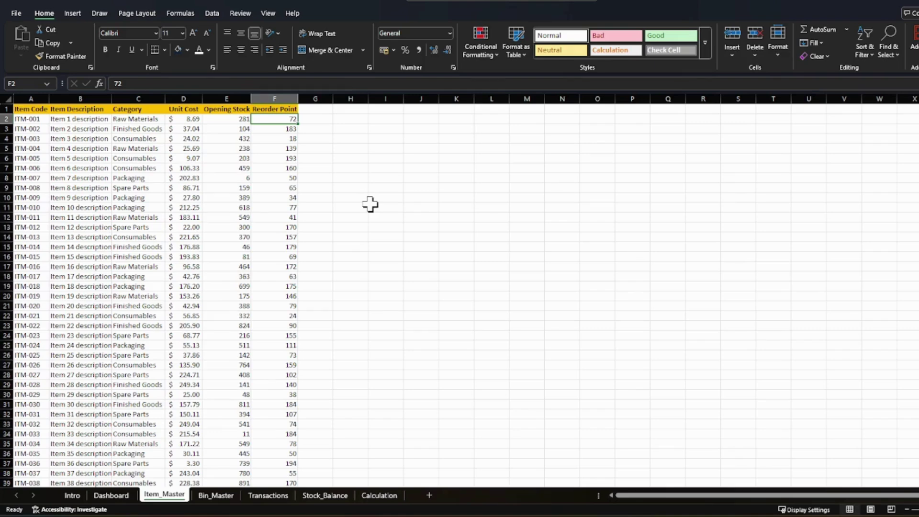
left_click(42, 121)
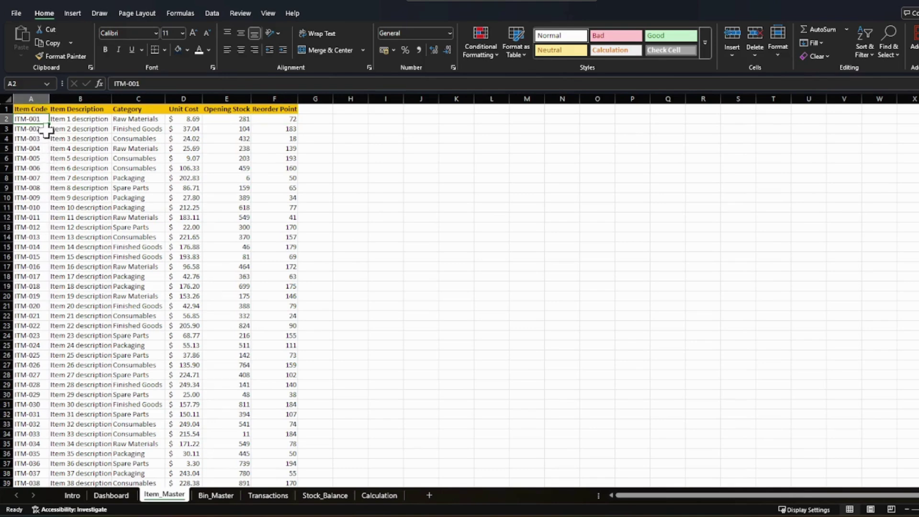
left_click(92, 129)
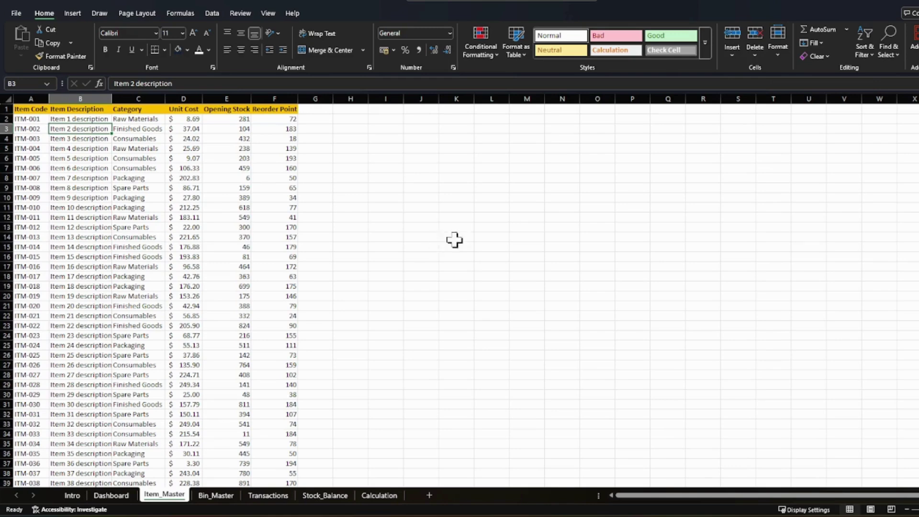
Examine the bin codes and bin capacities on the Bin_Master sheet
left_click(211, 497)
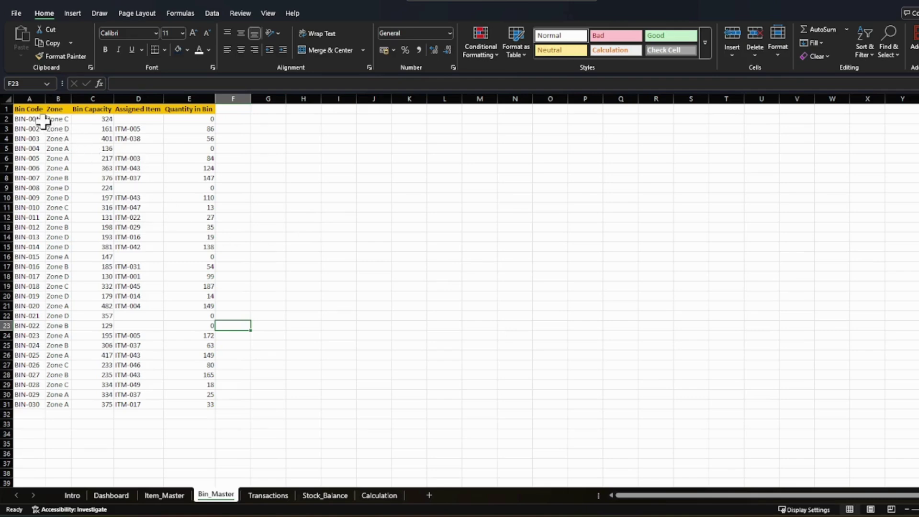
left_click_drag(29, 120, 33, 404)
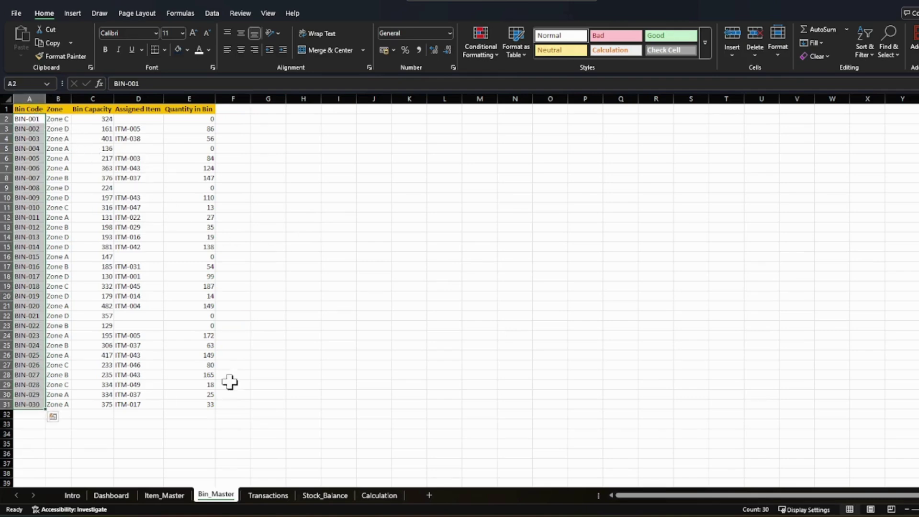
left_click(331, 288)
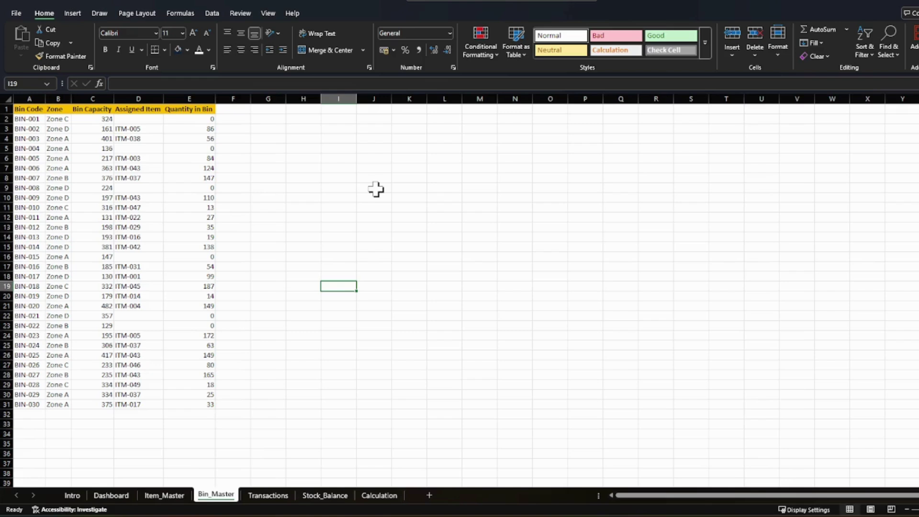
left_click(92, 118)
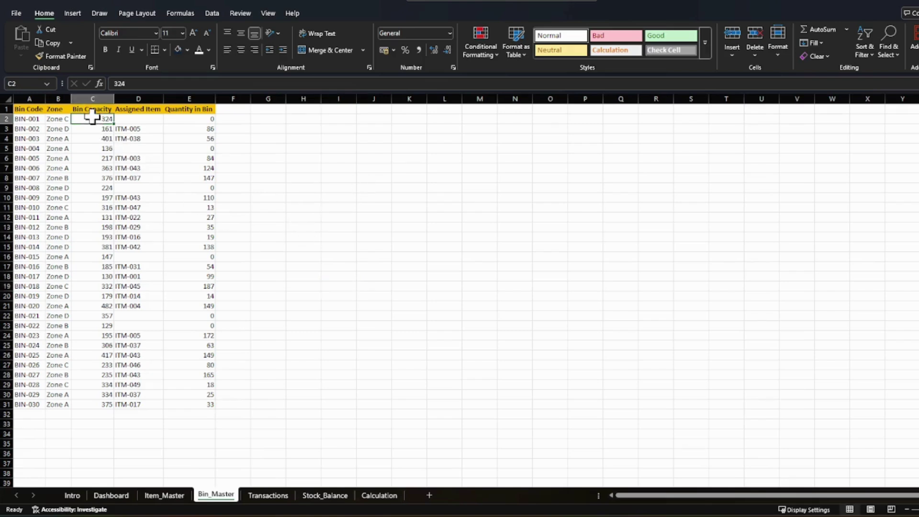
Examine the assigned items and the quantities in bin for the first bins of the Bin_Master sheet
left_click(144, 120)
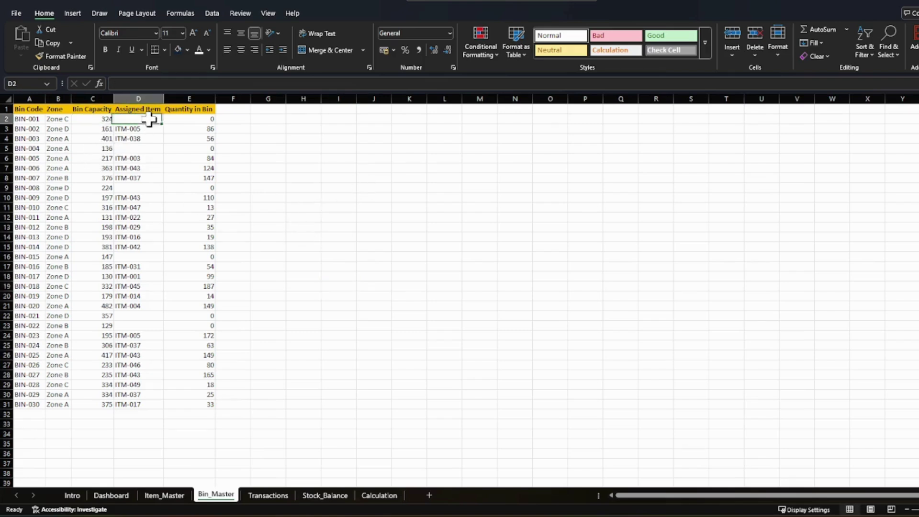
left_click(140, 129)
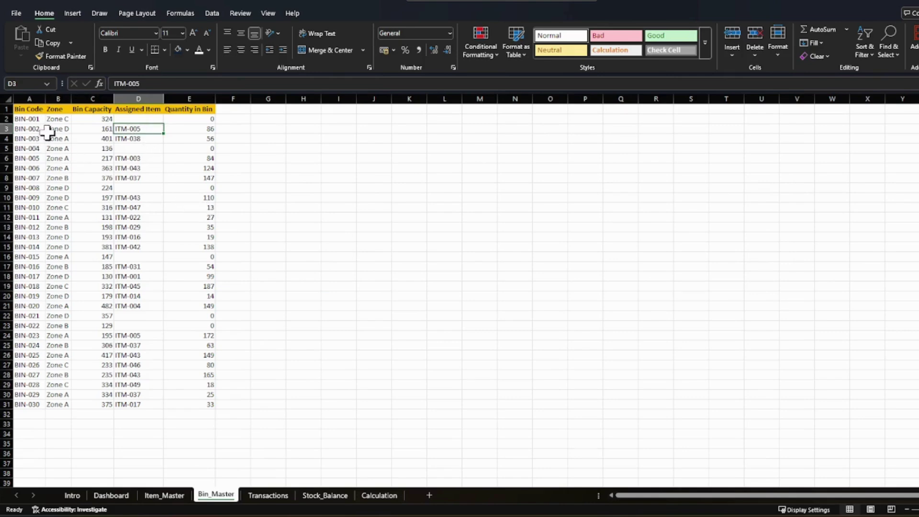
left_click_drag(61, 130, 146, 138)
left_click(267, 148)
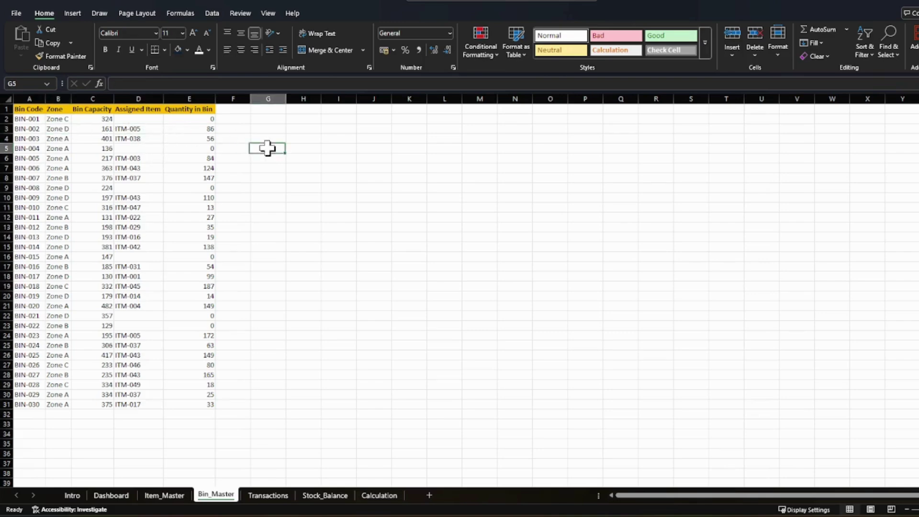
left_click(208, 130)
left_click(269, 187)
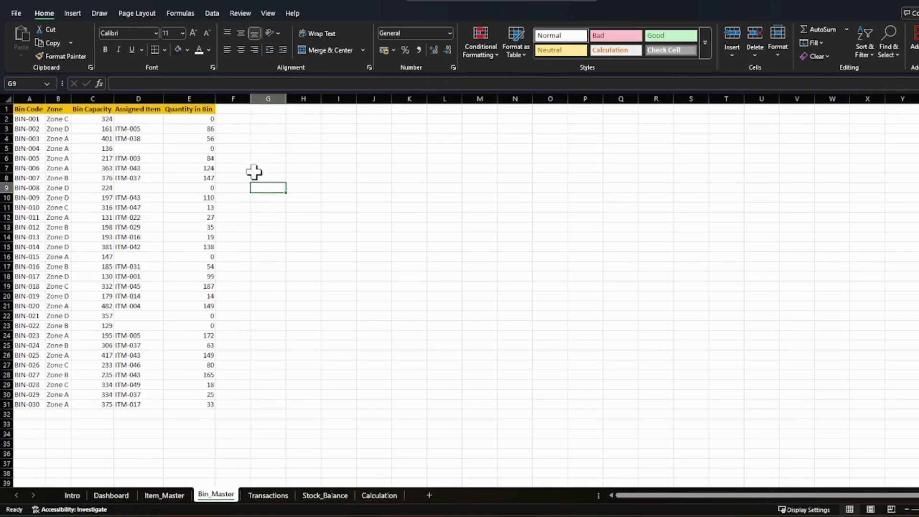
left_click(201, 129)
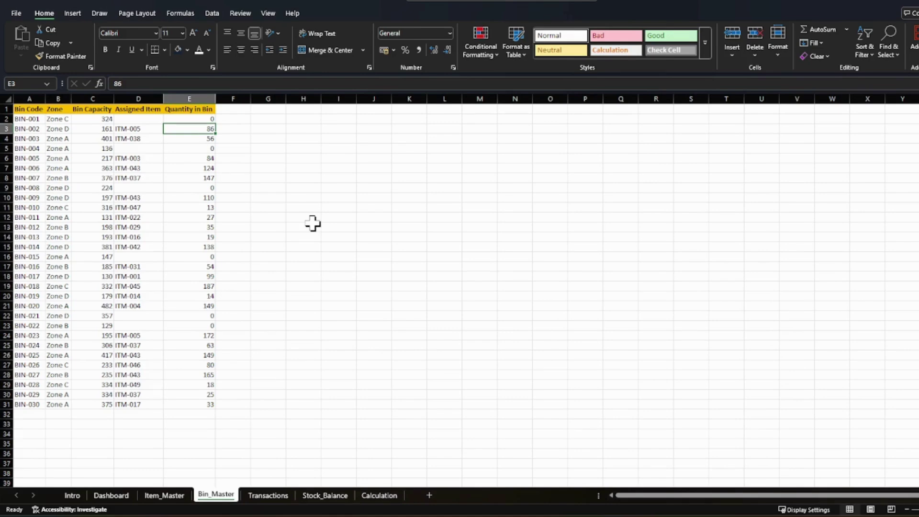
left_click(314, 246)
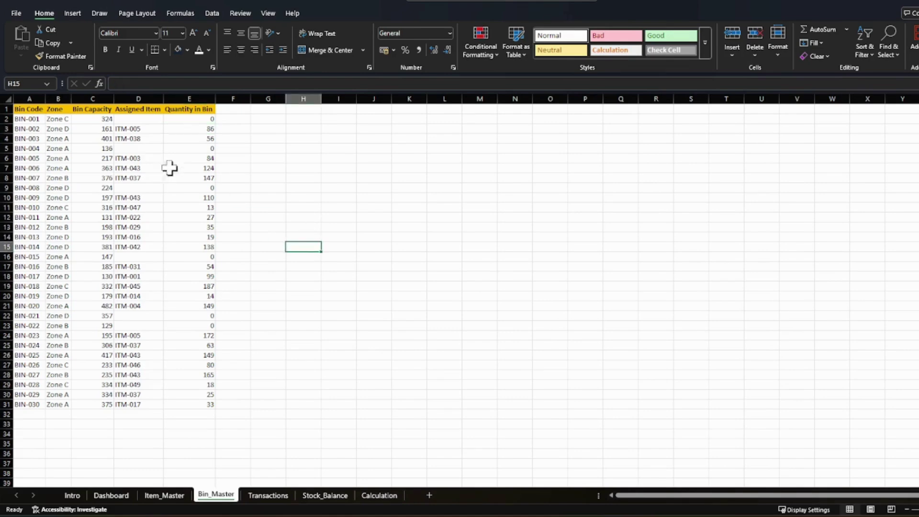
Check the Assigned Item column of the Bin_Master sheet for bins that have no item assigned
left_click(144, 121)
left_click(149, 149)
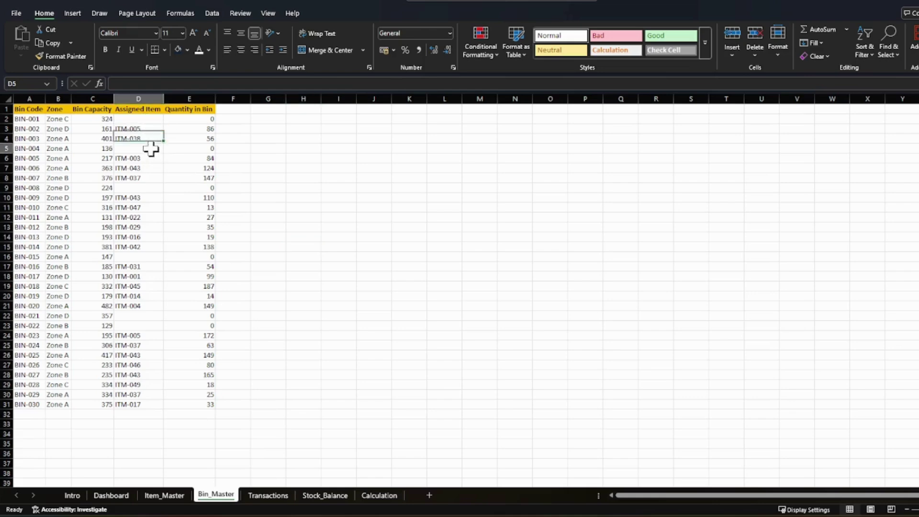
left_click(155, 187)
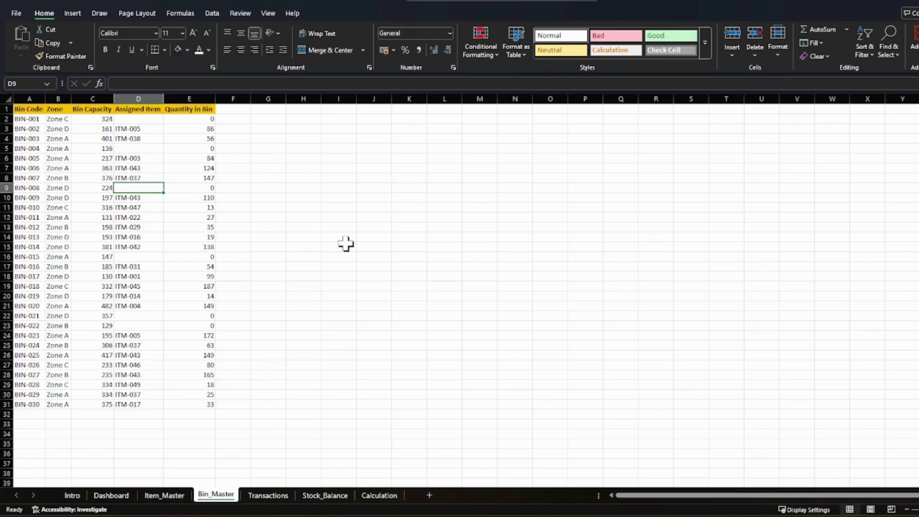
left_click(144, 149)
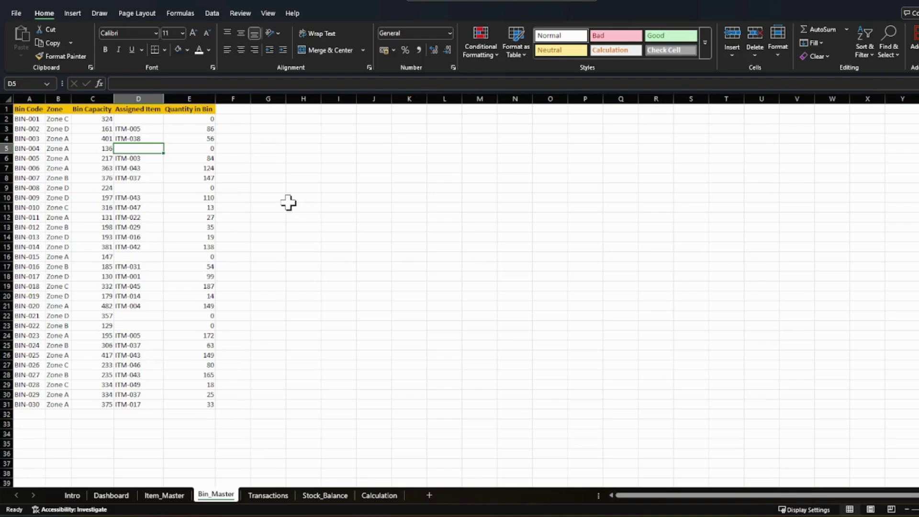
left_click(153, 189)
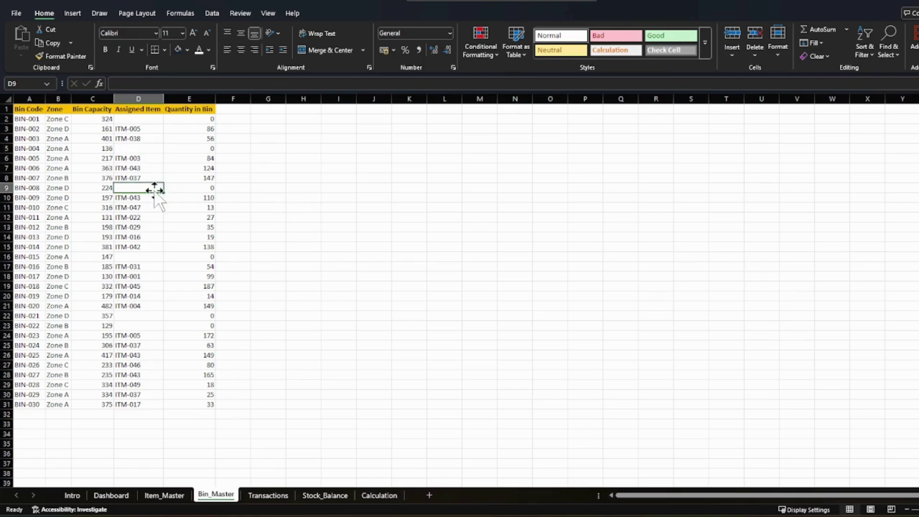
left_click(151, 259)
left_click(153, 314)
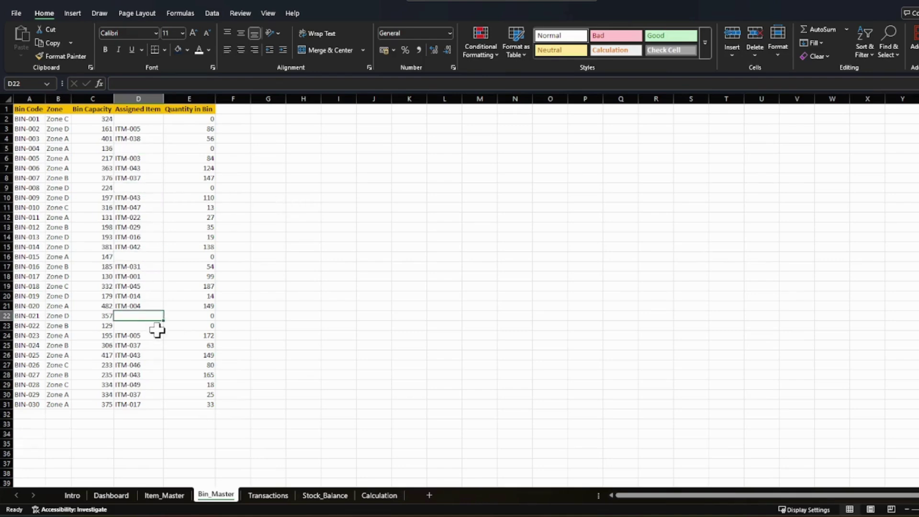
left_click(155, 327)
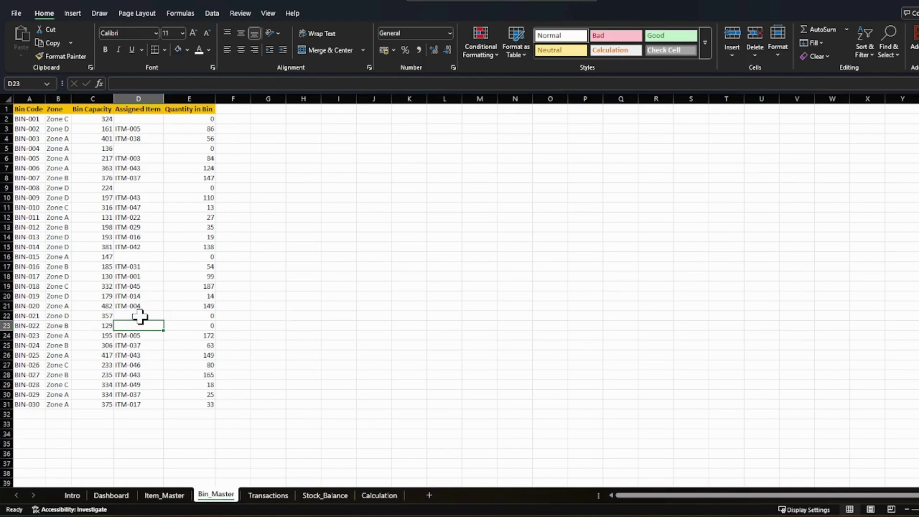
left_click(343, 335)
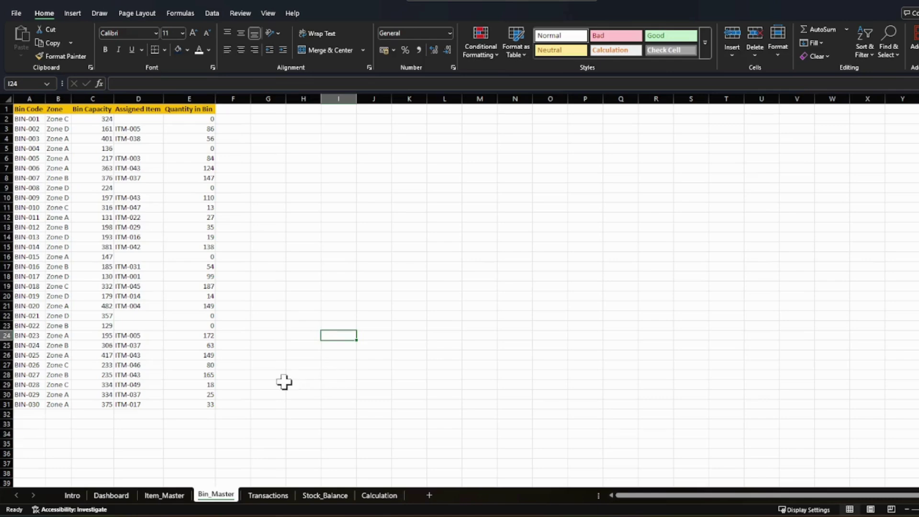
Examine the Transactions sheet's date, type, PO/Ref, item code and bin code columns from the first record
left_click(269, 497)
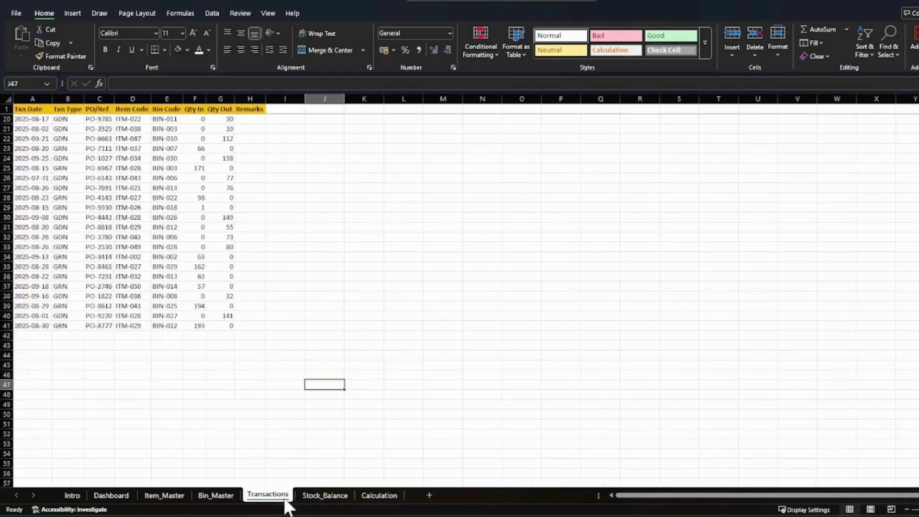
scroll(319, 351, "up", 6)
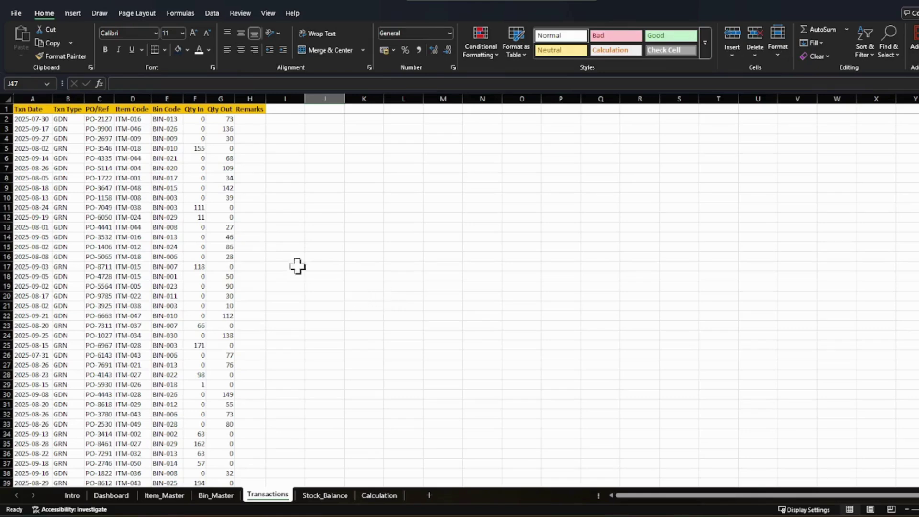
left_click(38, 110)
left_click(68, 111)
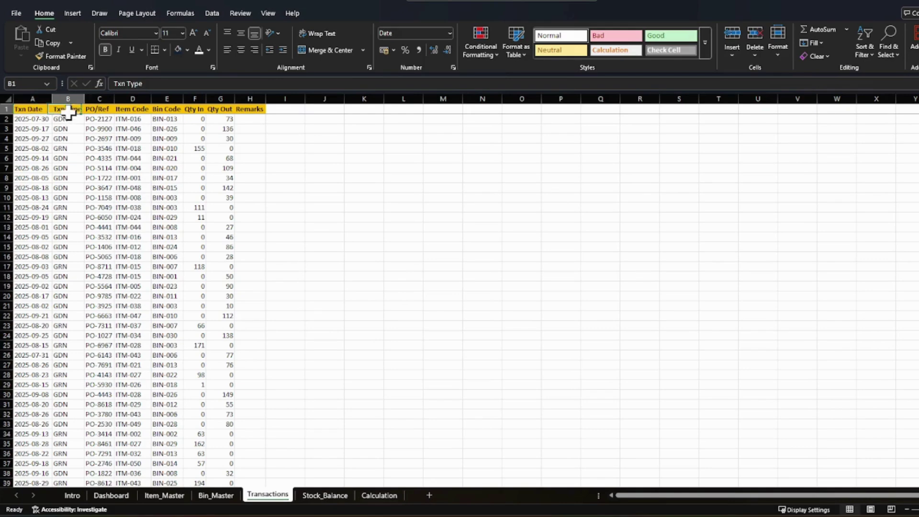
left_click(108, 111)
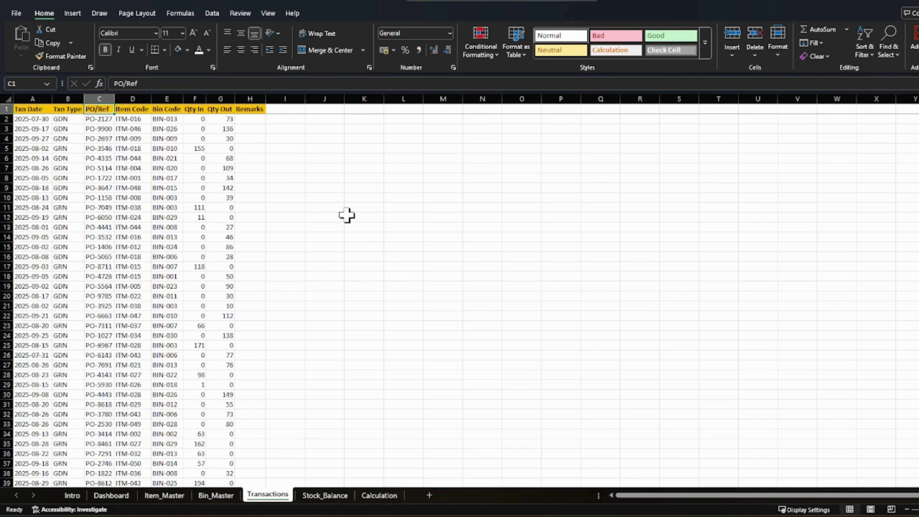
left_click(138, 110)
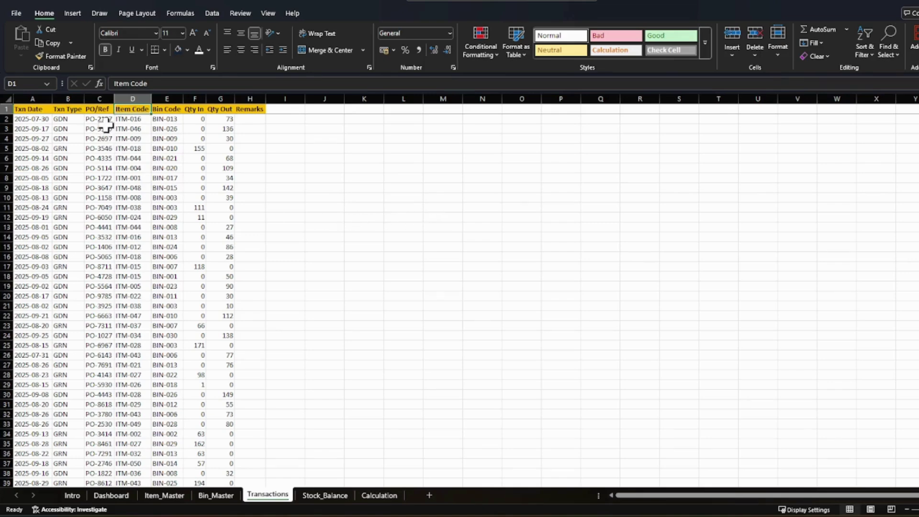
left_click(142, 119)
left_click(175, 120)
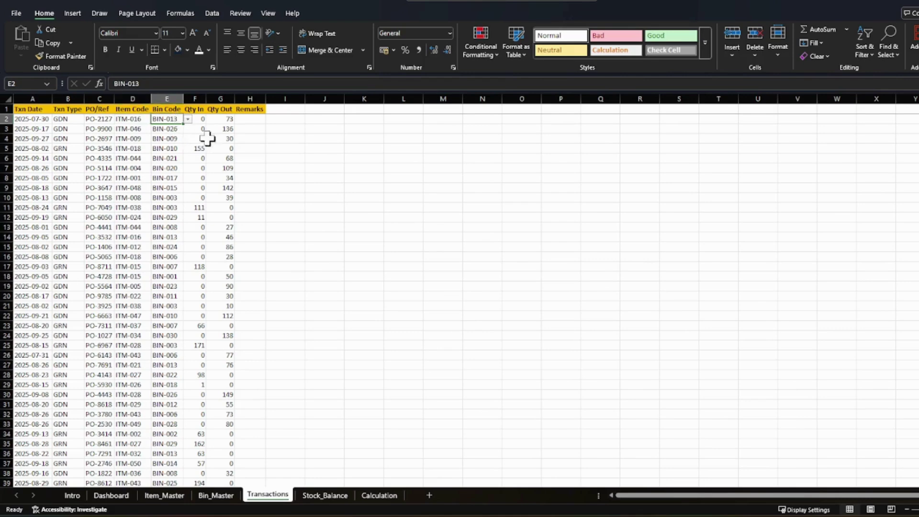
left_click(279, 139)
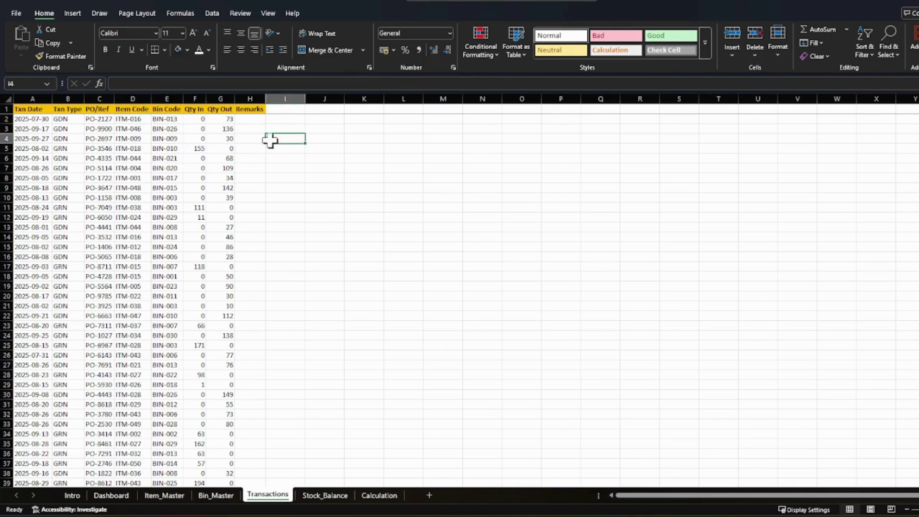
Examine the Qty In, Qty Out and Remarks columns of the Transactions sheet for both GDN and GRN records
left_click(201, 120)
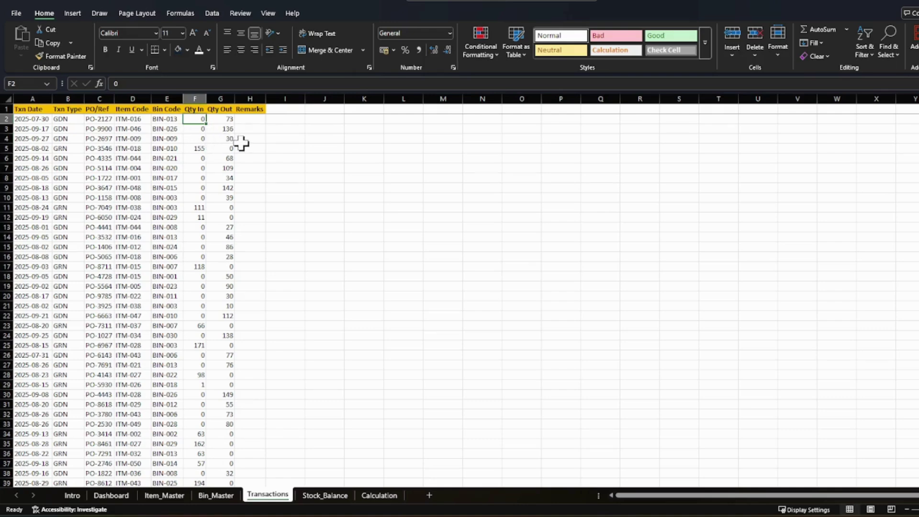
left_click(223, 121)
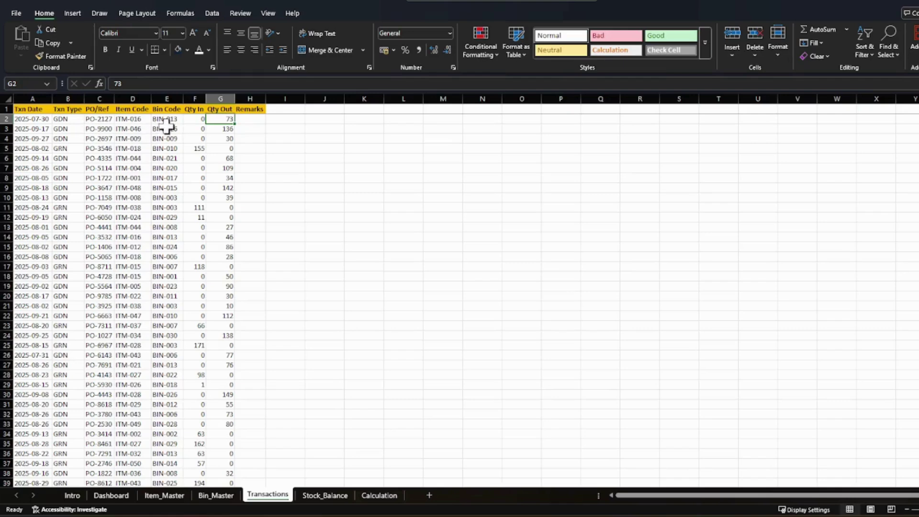
left_click(195, 120)
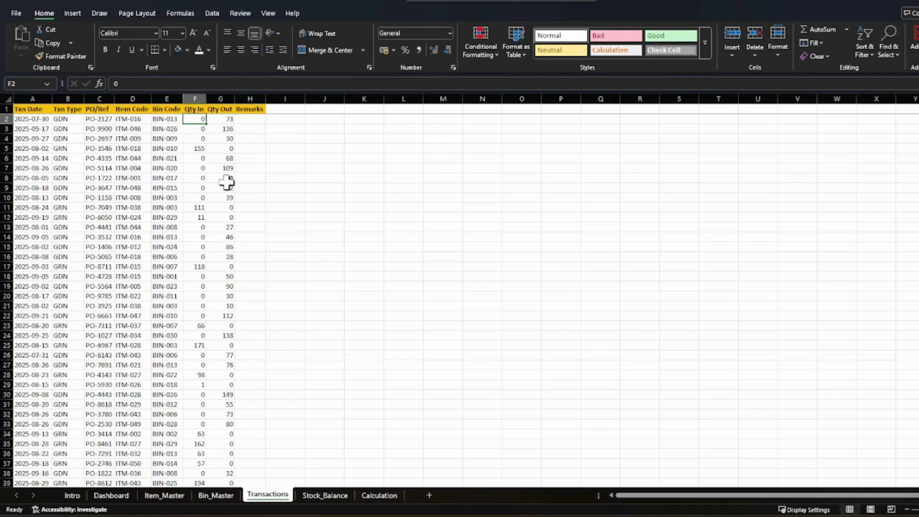
left_click(66, 148)
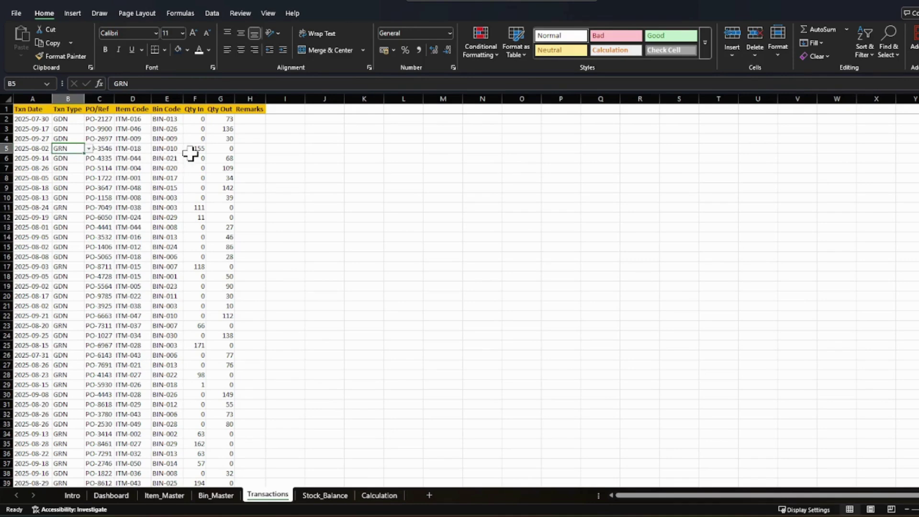
left_click(242, 148)
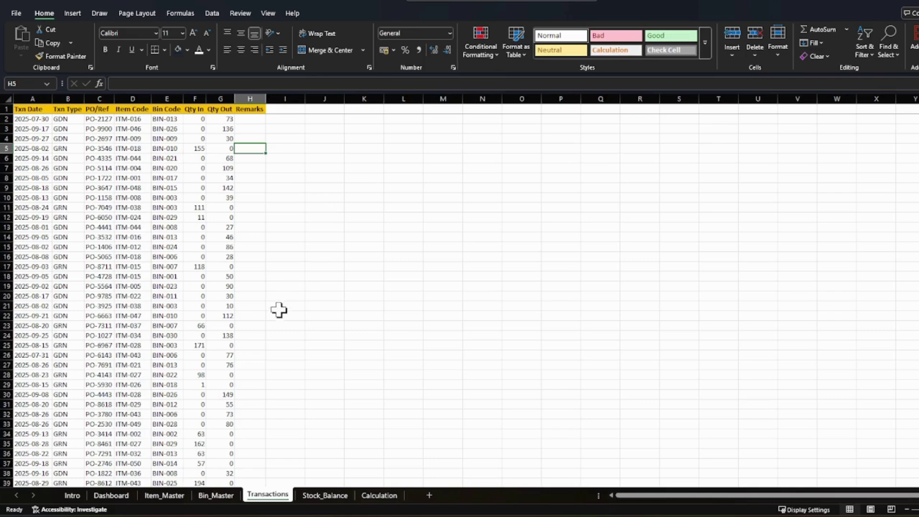
scroll(260, 311, "down", 5)
scroll(260, 312, "up", 3)
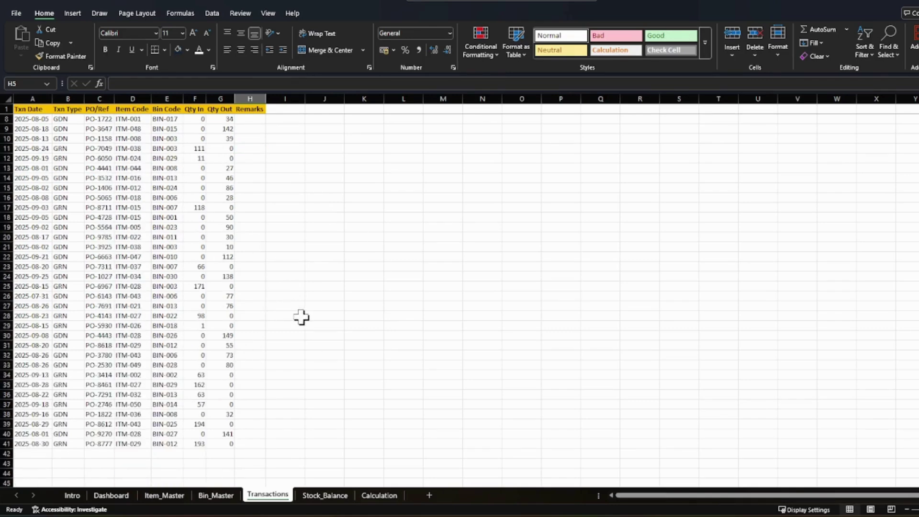
scroll(274, 355, "up", 2)
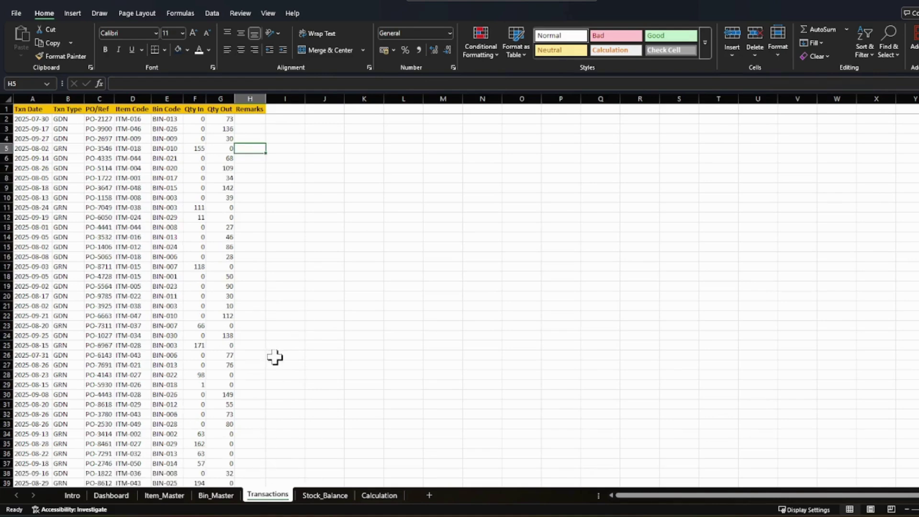
Review the Stock_Balance sheet and compare its Opening Stock figures with those on the Item_Master sheet
left_click(324, 496)
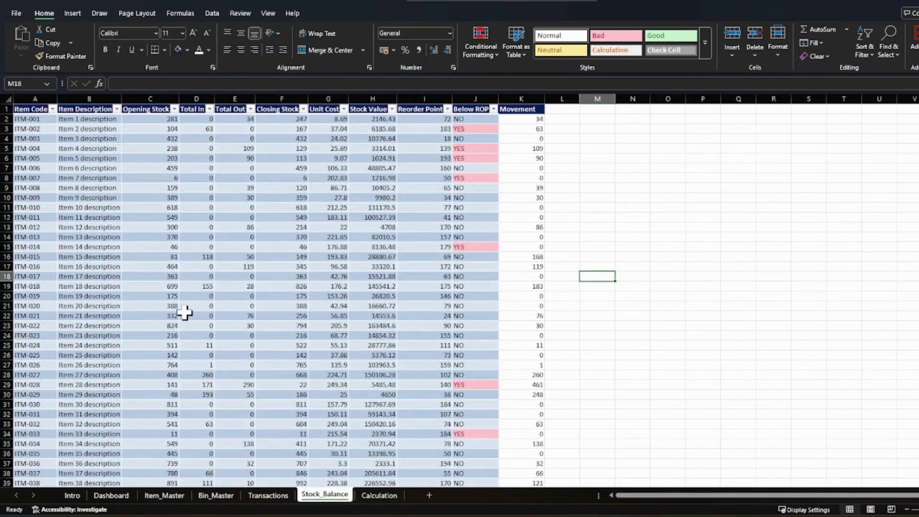
scroll(43, 247, "down", 5)
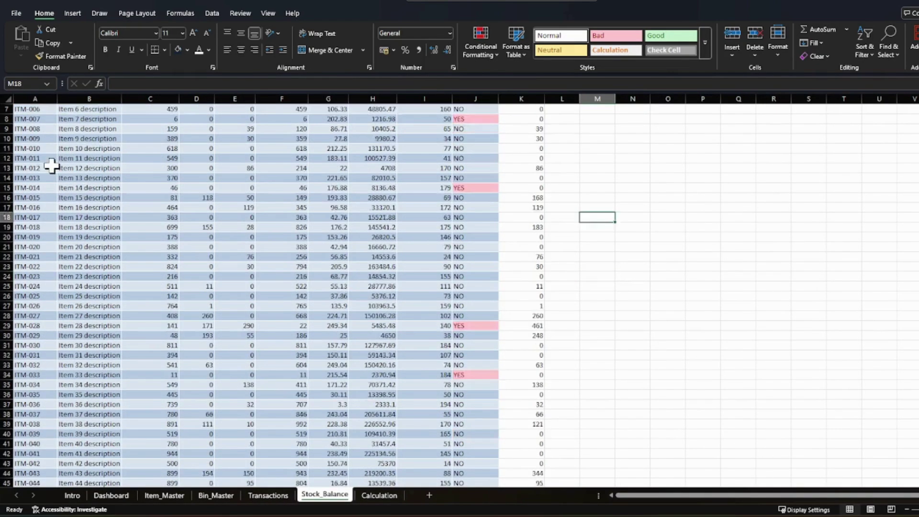
scroll(43, 248, "up", 5)
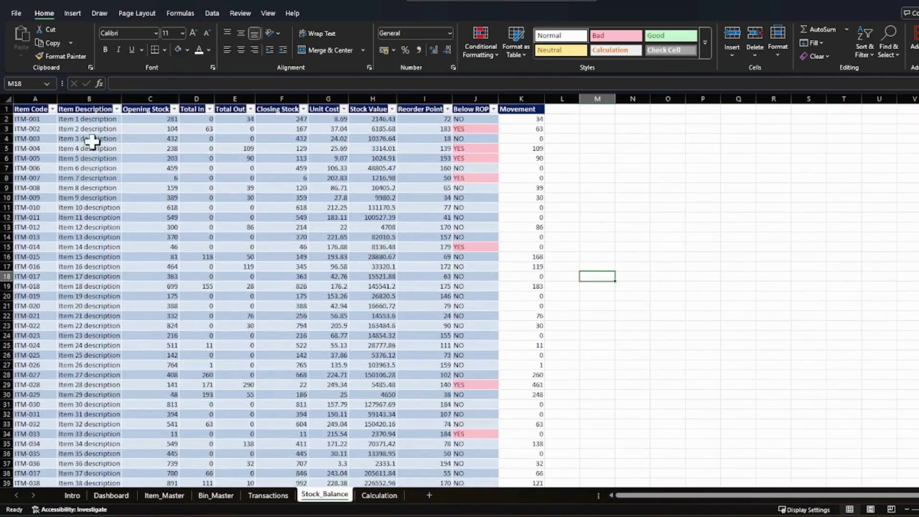
left_click(151, 120)
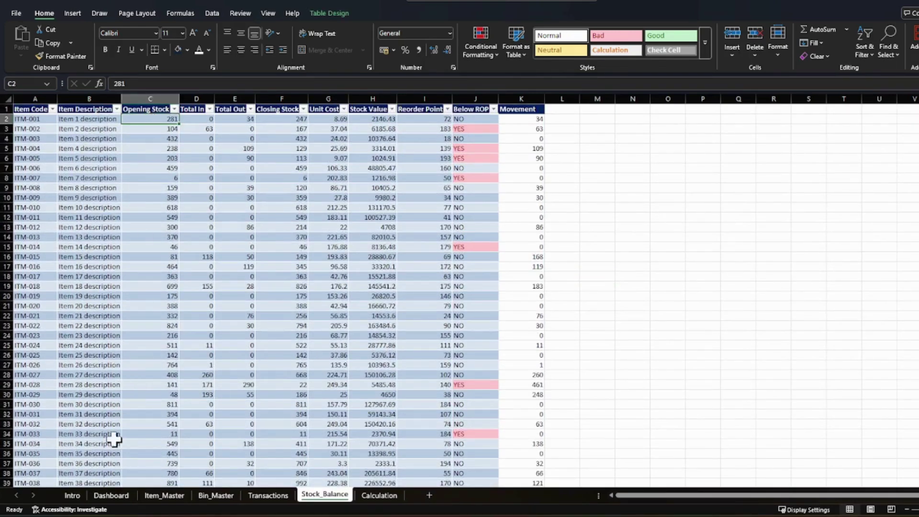
left_click(164, 495)
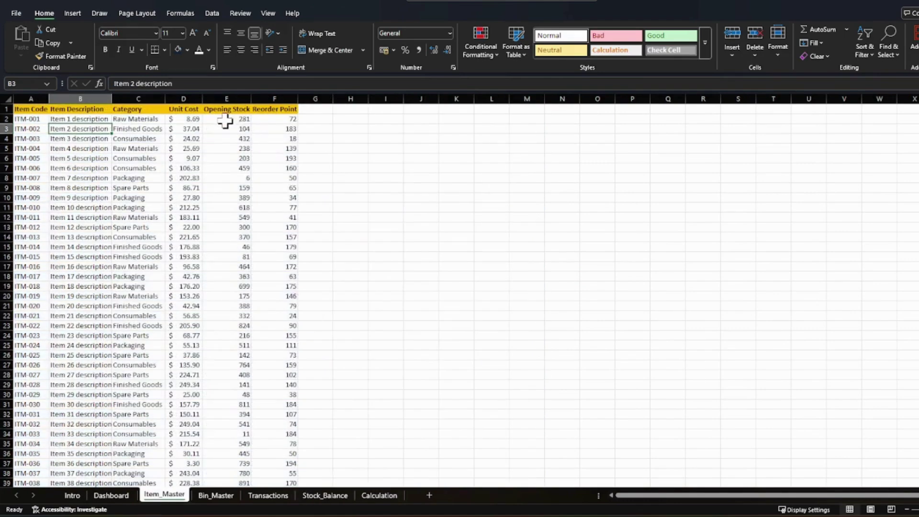
left_click(336, 497)
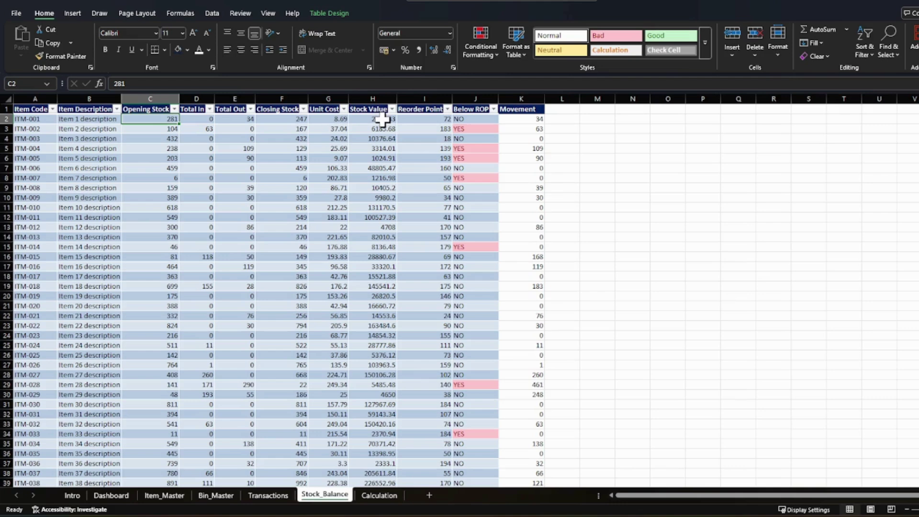
Examine the Reorder Point, Below ROP and Movement columns of the Stock_Balance sheet, including the Total Out formula for ITM-002
left_click(421, 118)
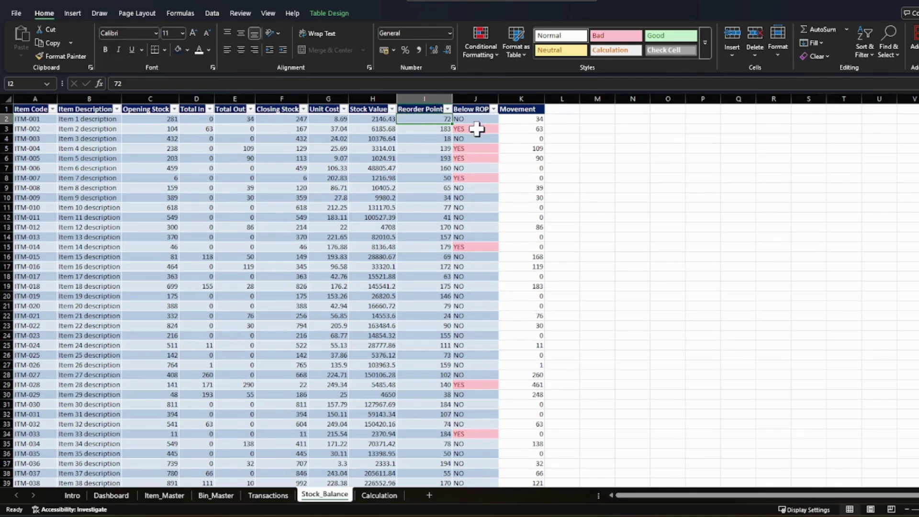
left_click(476, 129)
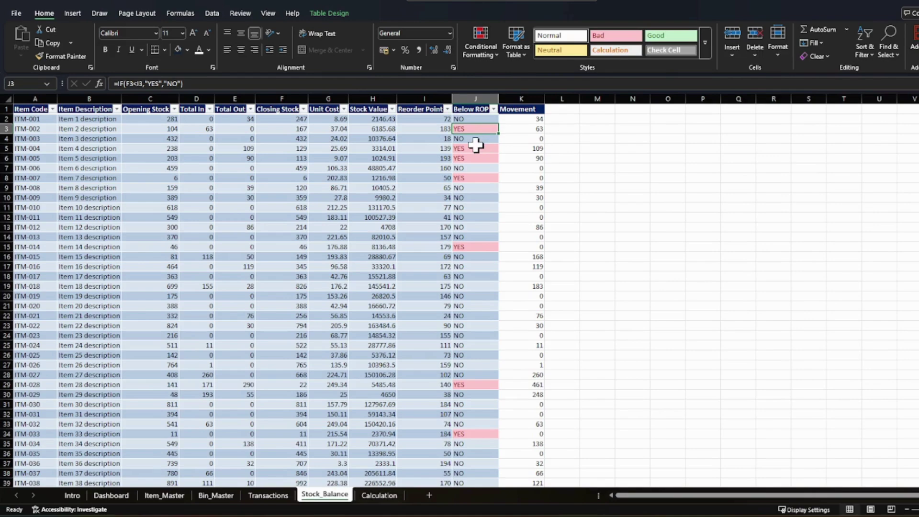
left_click(527, 130)
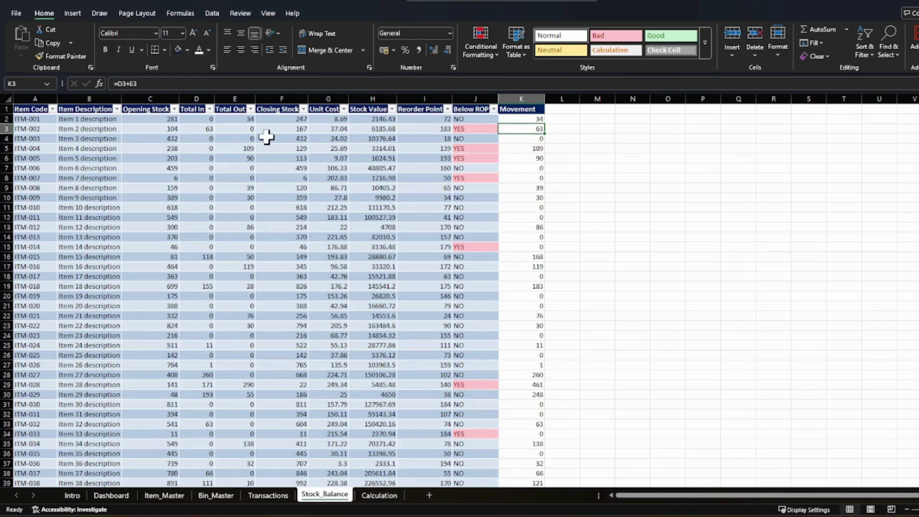
left_click(203, 129)
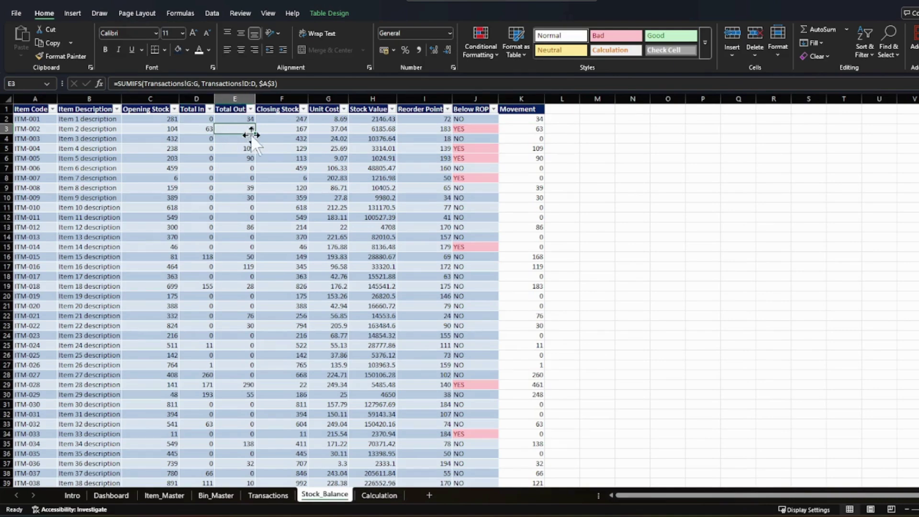
left_click(530, 128)
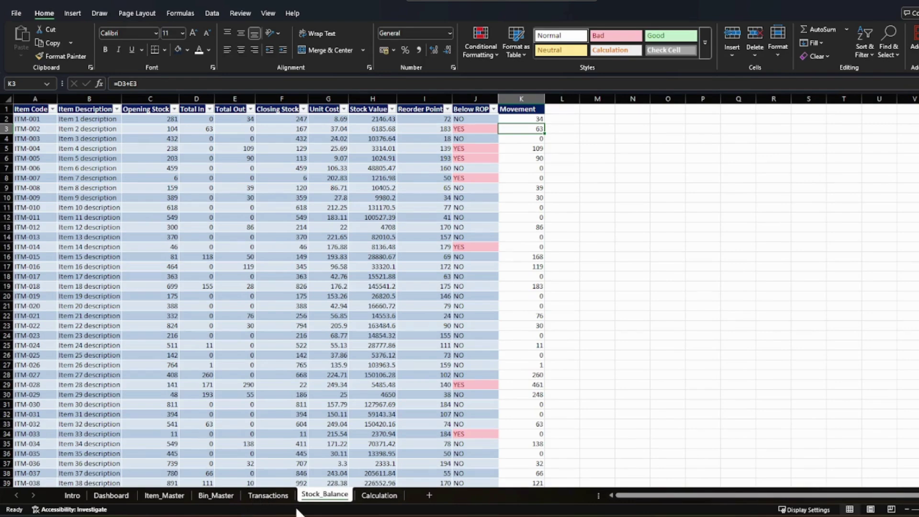
Copy the last record on the Transactions sheet, A41:G41, and paste it into row 42
left_click(268, 496)
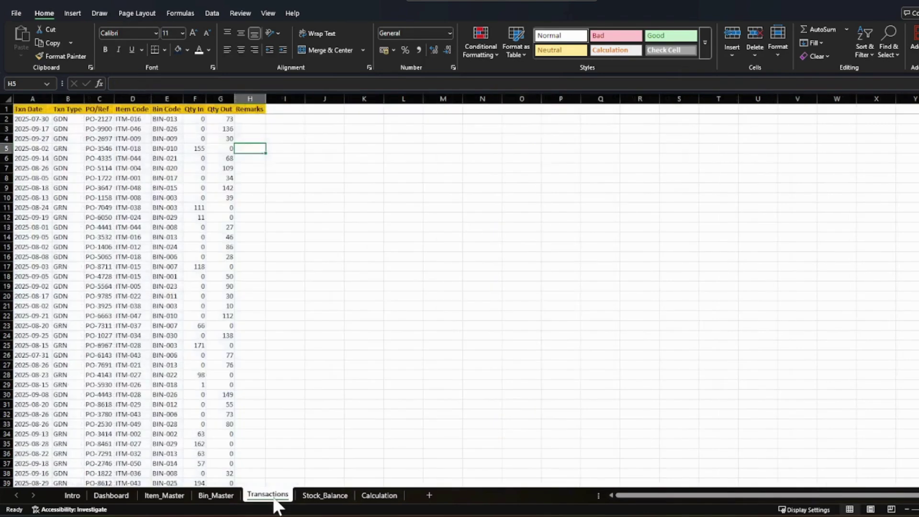
scroll(287, 244, "down", 6)
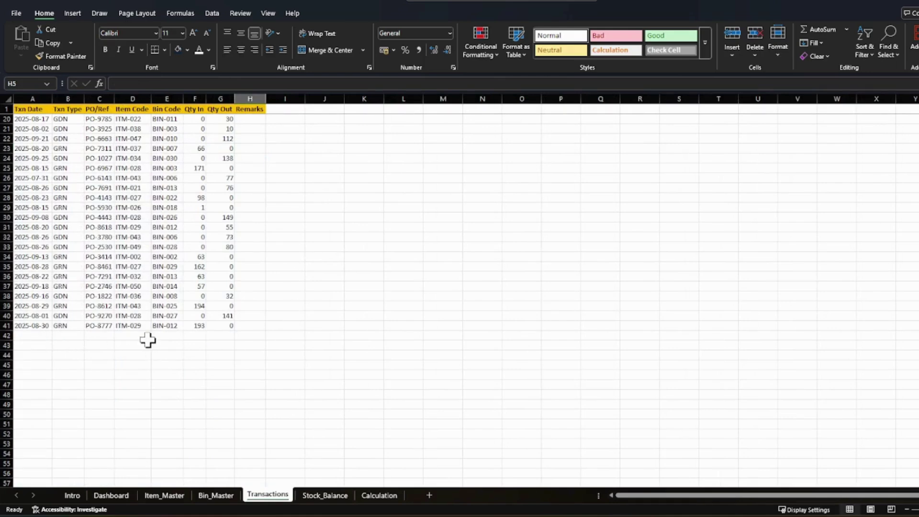
left_click_drag(33, 325, 218, 326)
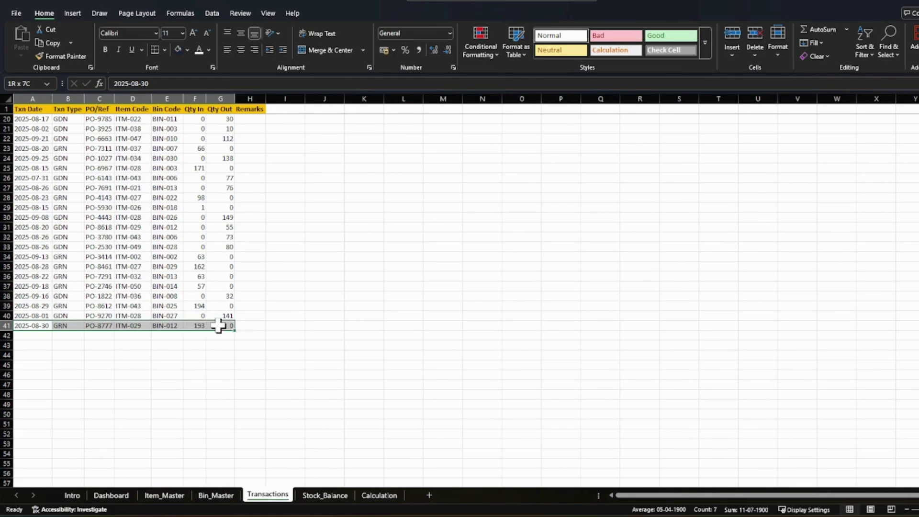
right_click(32, 325)
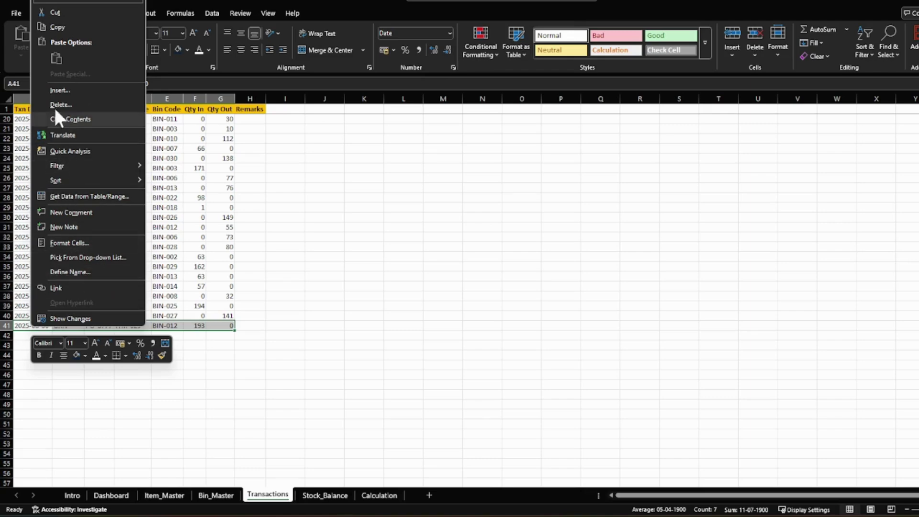
left_click(57, 27)
left_click(27, 335)
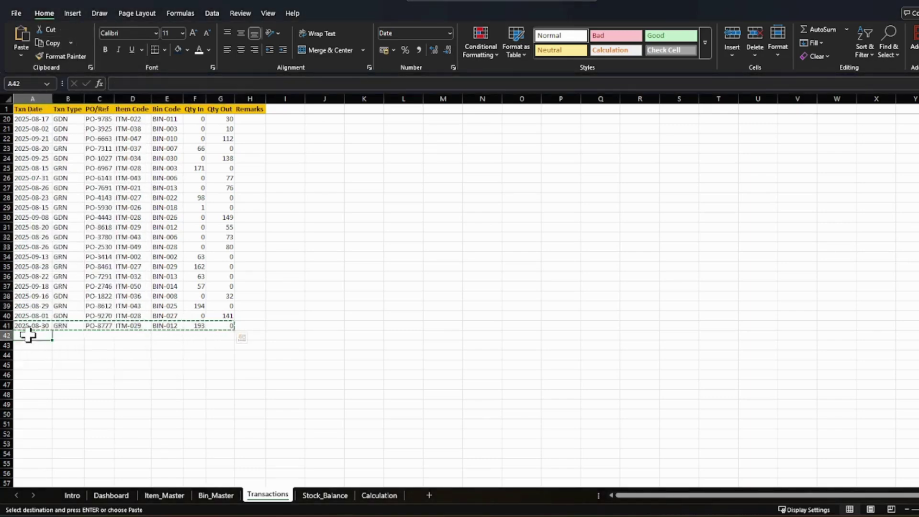
right_click(28, 335)
left_click(62, 86)
left_click(286, 335)
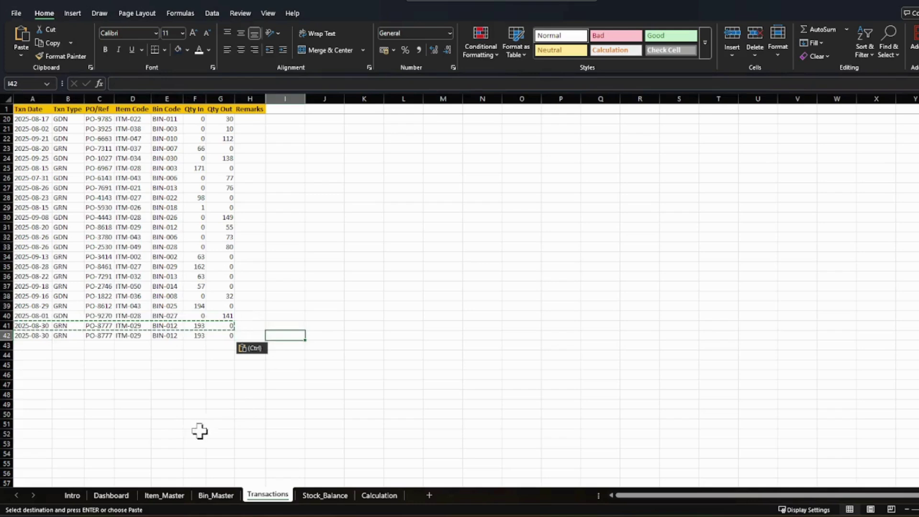
Clear the PO/Ref through Remarks cells of the new record in row 42
left_click_drag(97, 336, 245, 338)
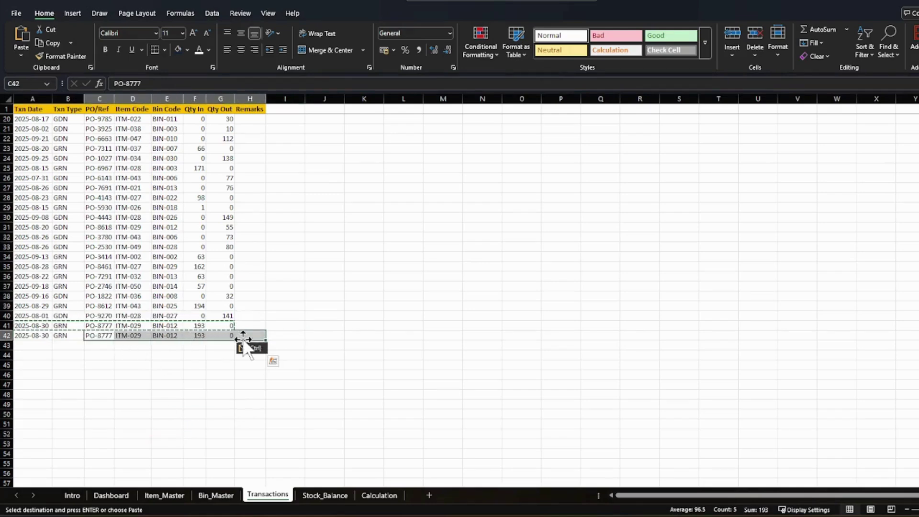
key("Delete")
left_click(365, 317)
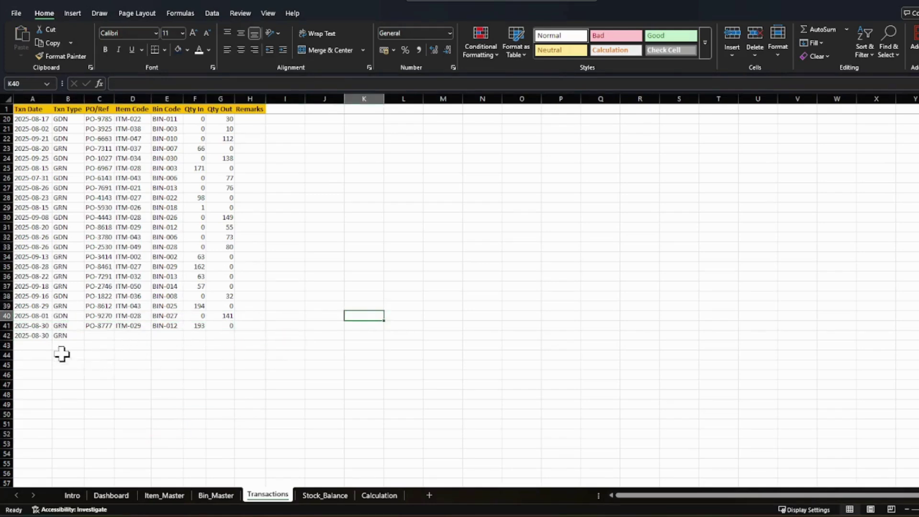
Choose GRN as the transaction type of the new record in row 42
left_click(45, 337)
left_click(76, 335)
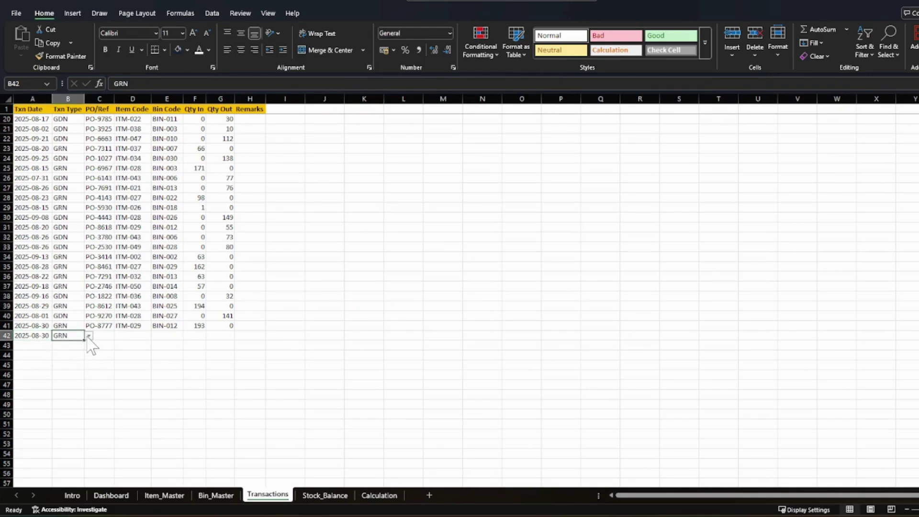
left_click(89, 336)
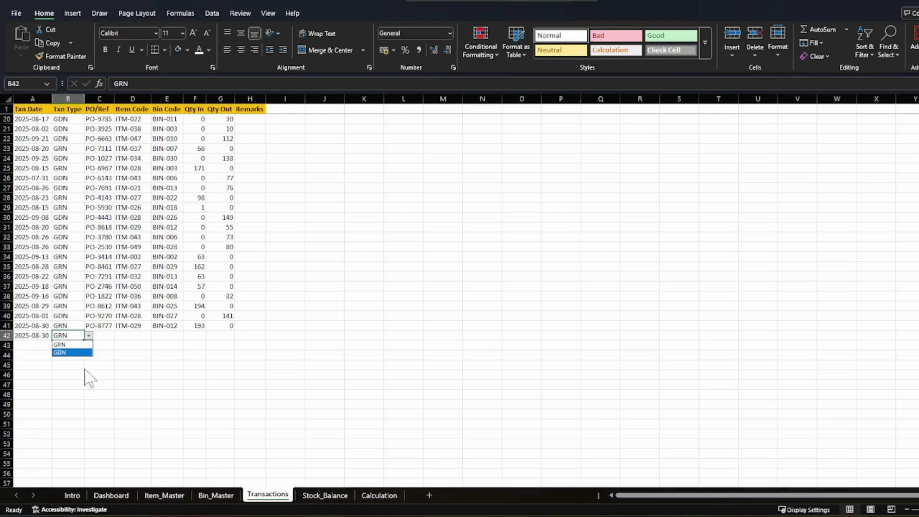
left_click(71, 345)
Inspect the data validation settings and list source behind the Txn Type cell B42, and close them
left_click(218, 13)
left_click(529, 52)
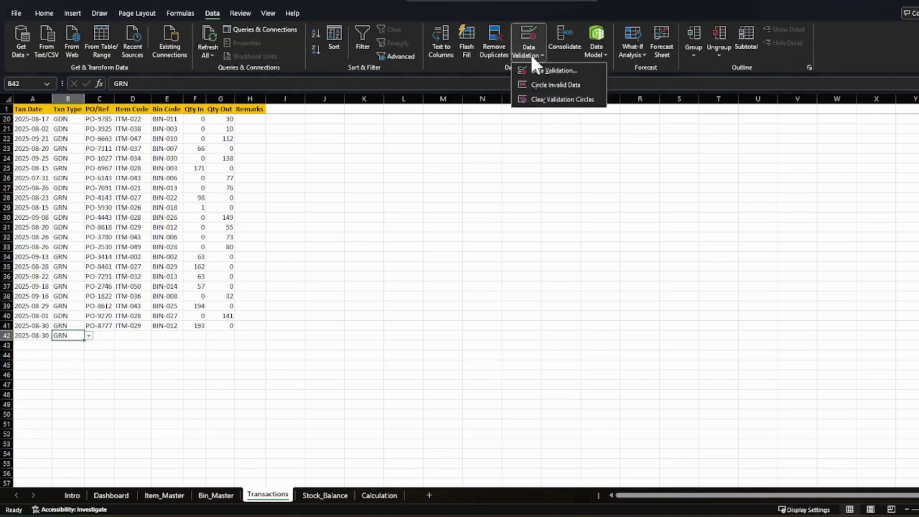
left_click(545, 70)
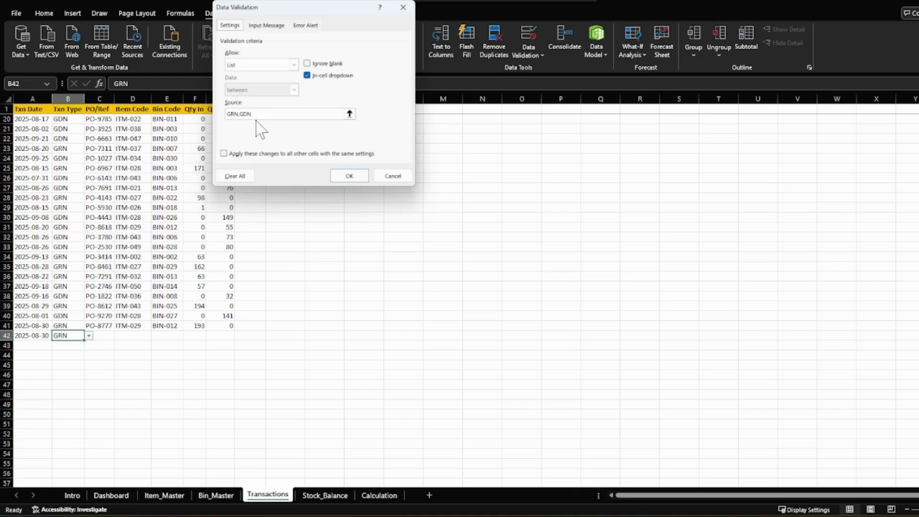
left_click(352, 182)
left_click(249, 384)
Check the transaction types offered in cell B42 without changing the selection
left_click(76, 335)
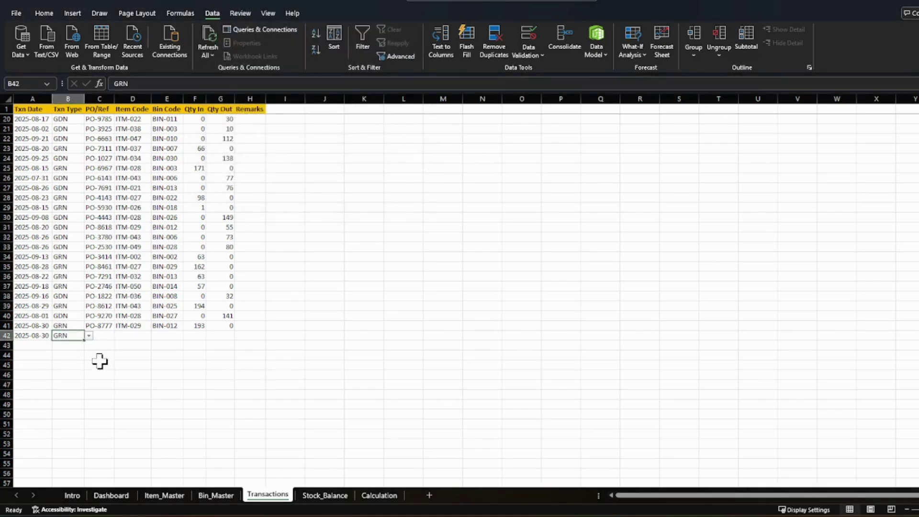
left_click(89, 336)
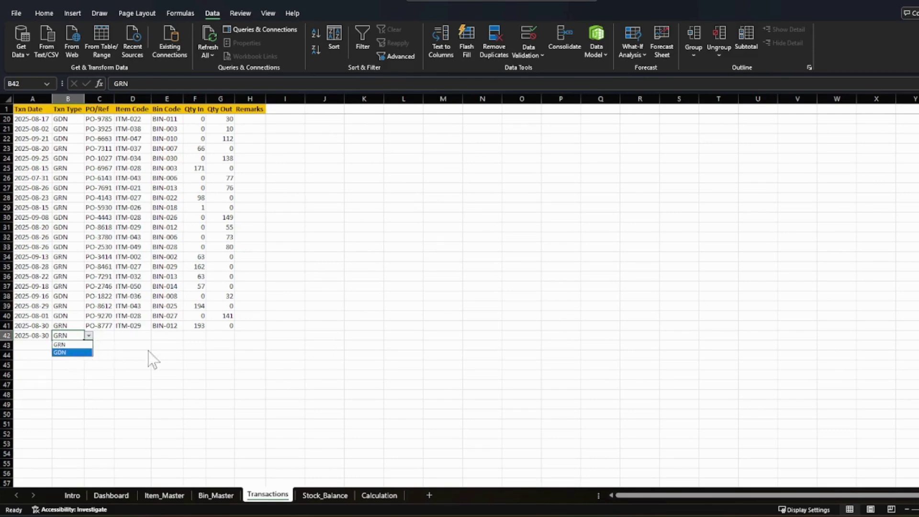
key("Escape")
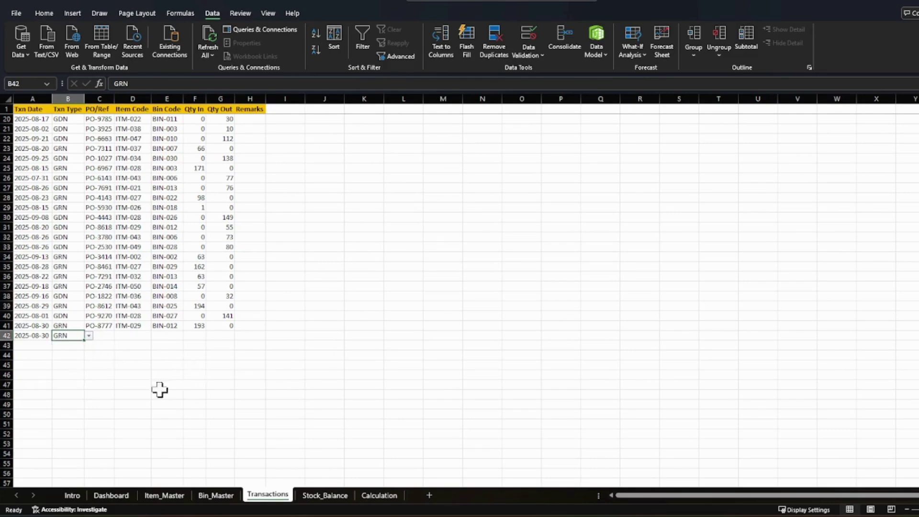
left_click(110, 364)
Fill the PO/Ref series down from C41 to C42 to give the new record the next reference number
left_click(106, 326)
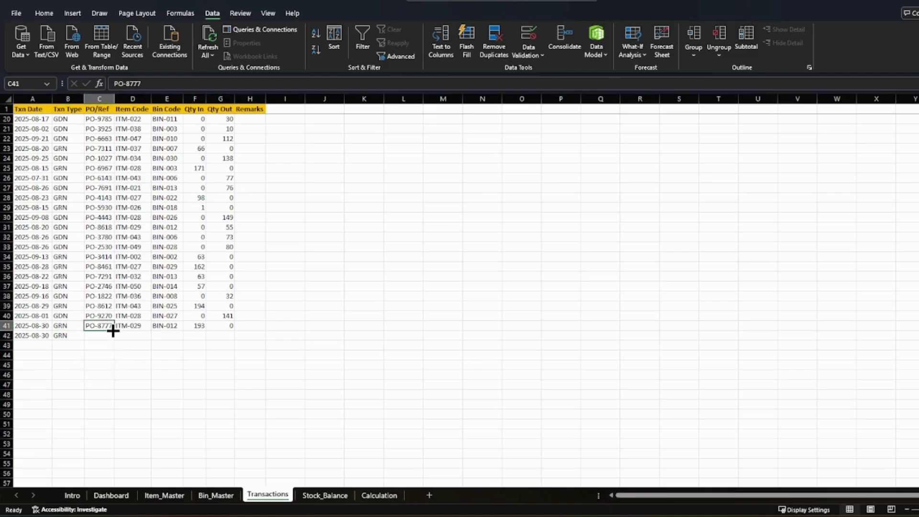
left_click_drag(113, 330, 113, 339)
left_click(68, 384)
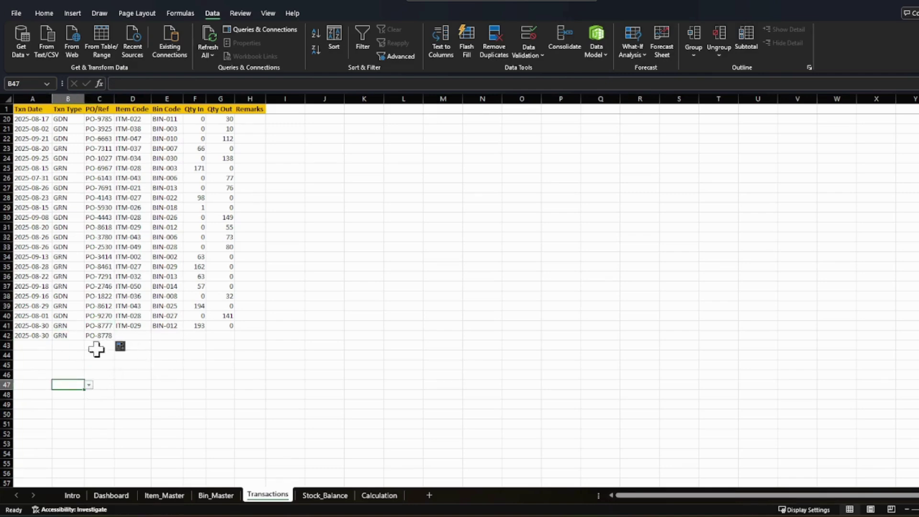
Check the item codes offered for the new record in cell D42 without choosing one
left_click(200, 385)
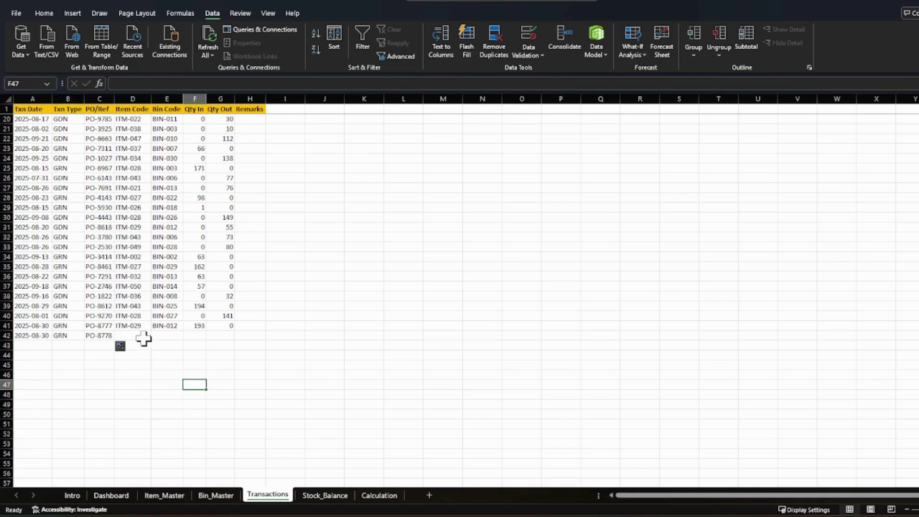
left_click(144, 338)
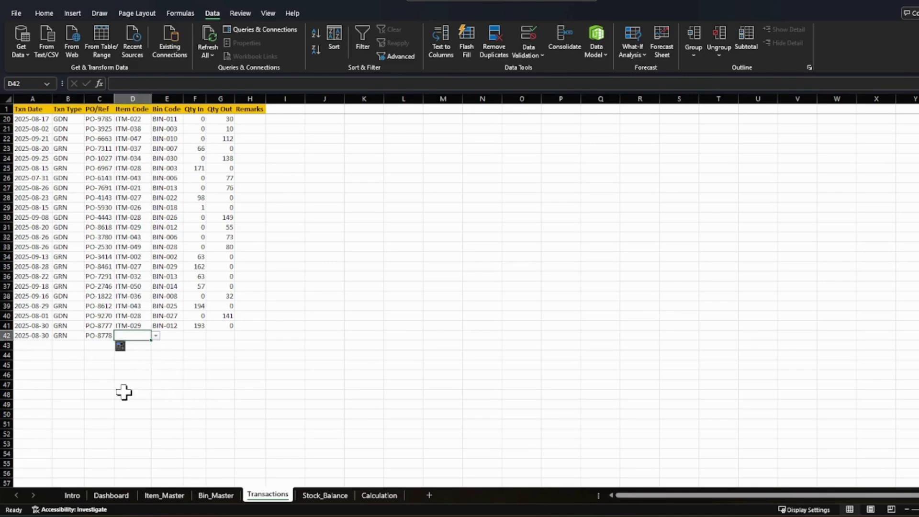
left_click(156, 335)
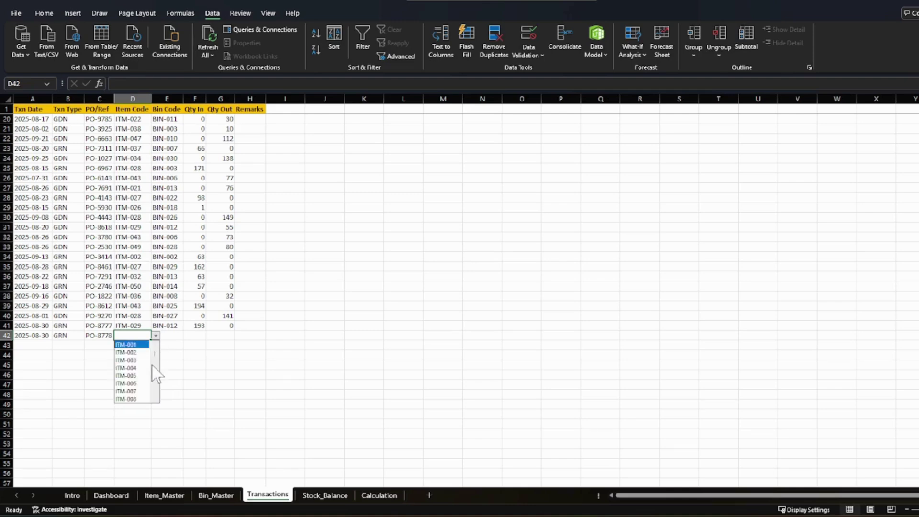
key("Escape")
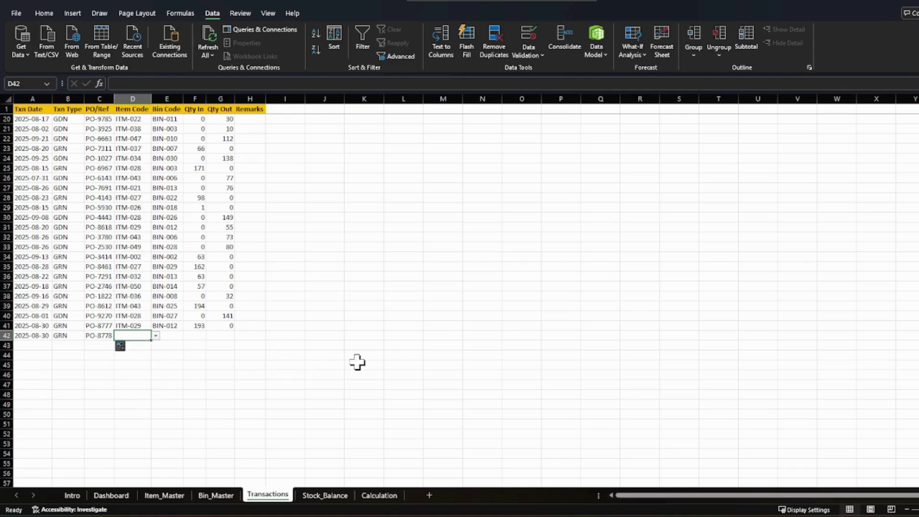
left_click(360, 355)
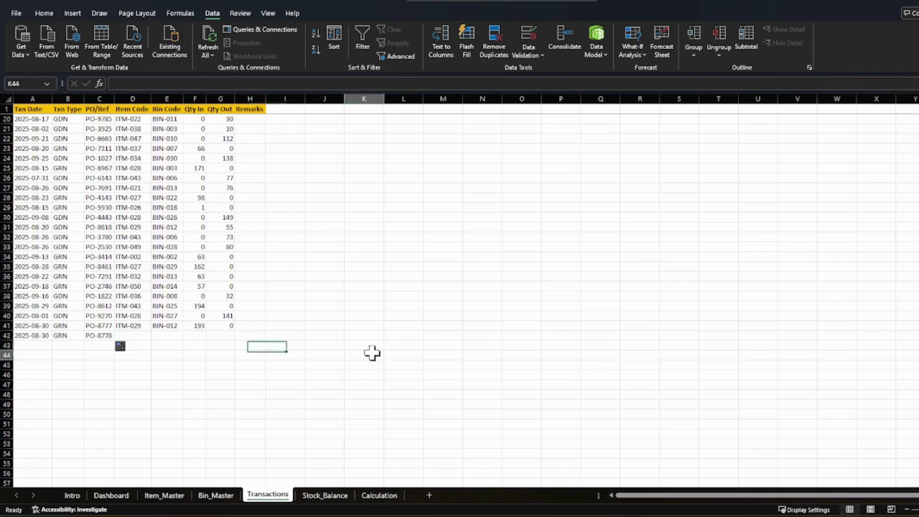
Inspect ITM-003's opening stock, total in, total out, closing stock and movement in row 4 of the Stock_Balance sheet
left_click(322, 496)
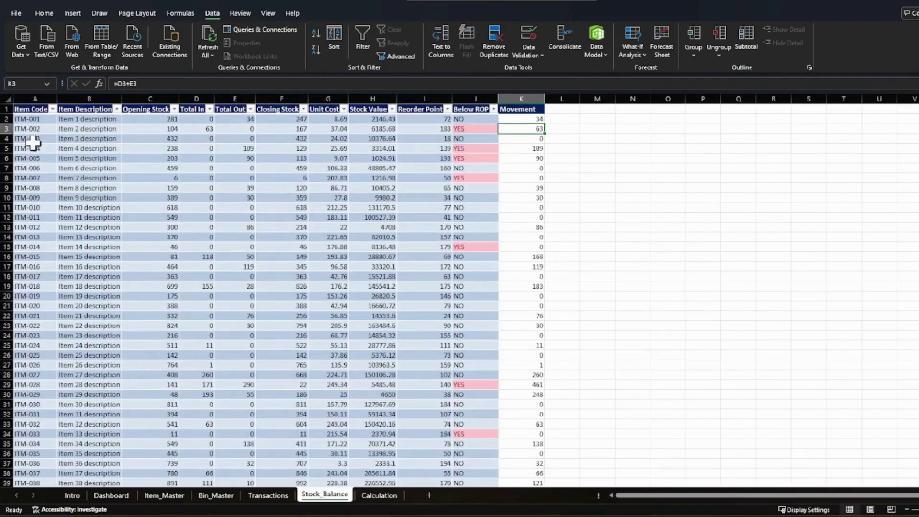
left_click(152, 139)
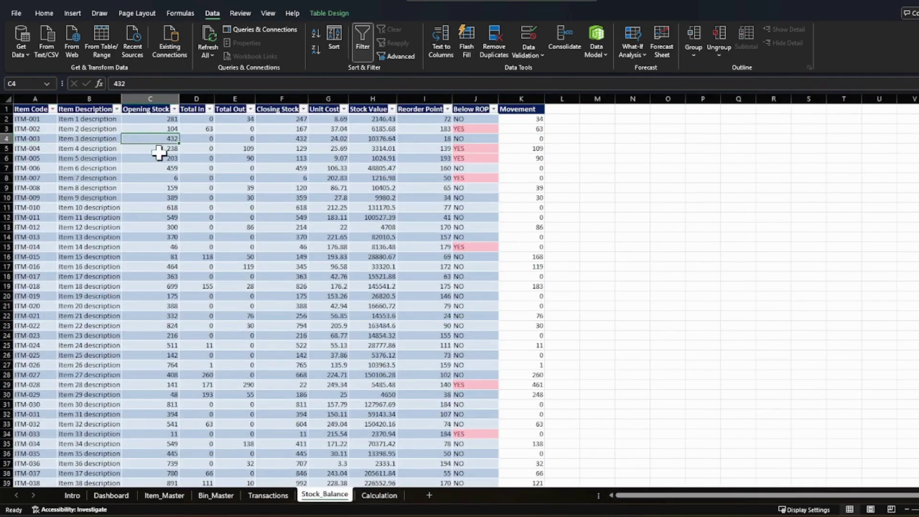
left_click(199, 138)
left_click(231, 139)
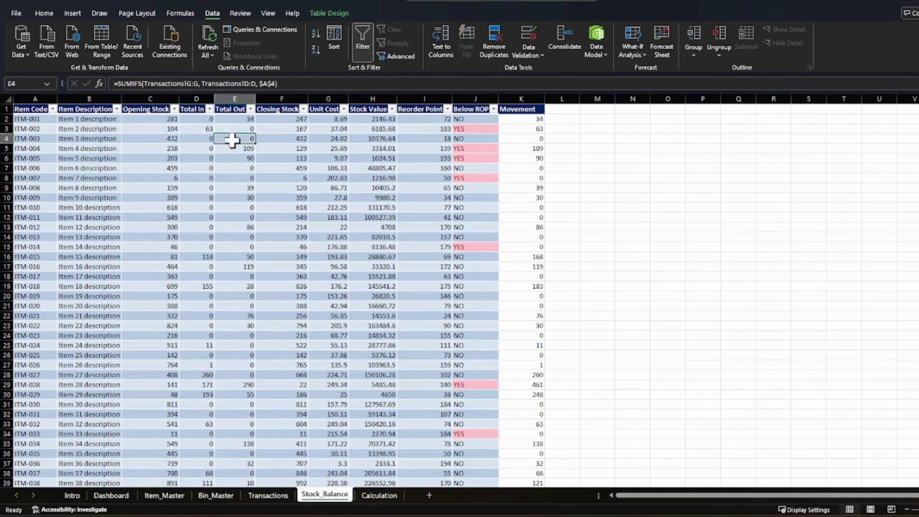
left_click(286, 141)
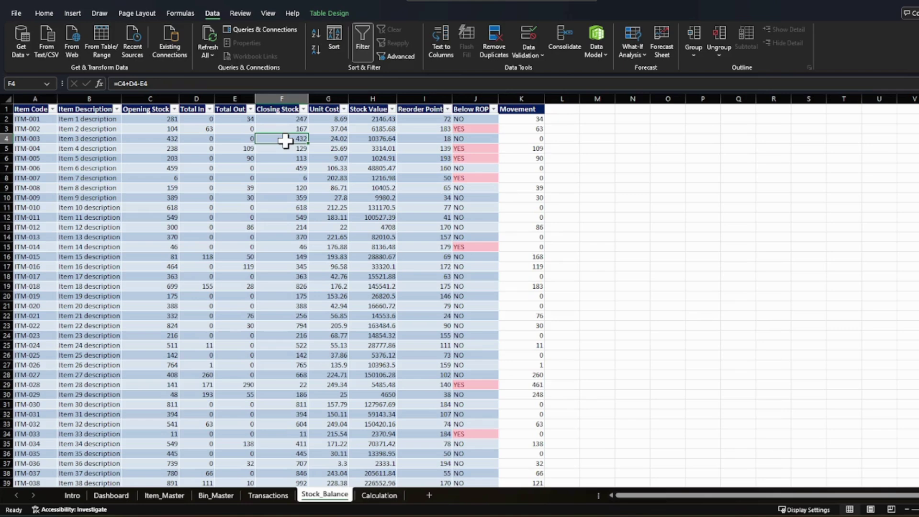
left_click(529, 140)
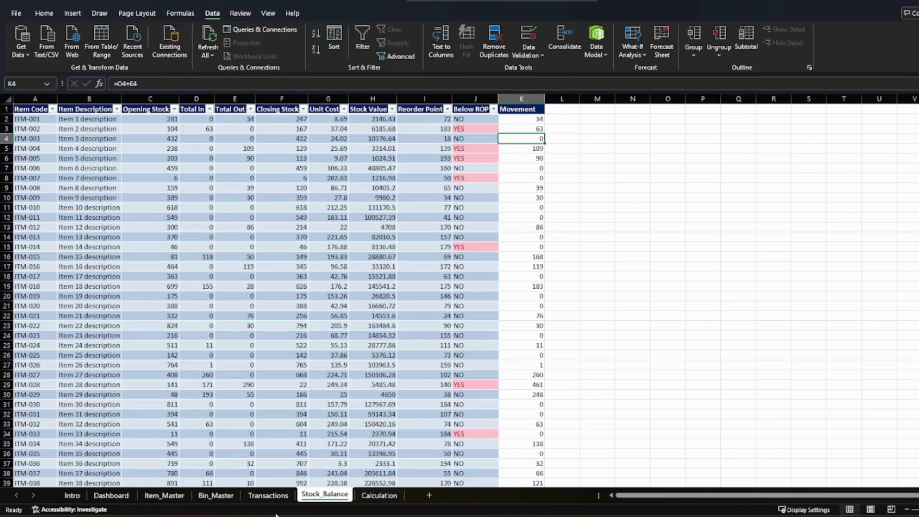
Choose ITM-003 as the item code of the new GRN record in row 42 of the Transactions sheet
left_click(268, 495)
left_click(139, 338)
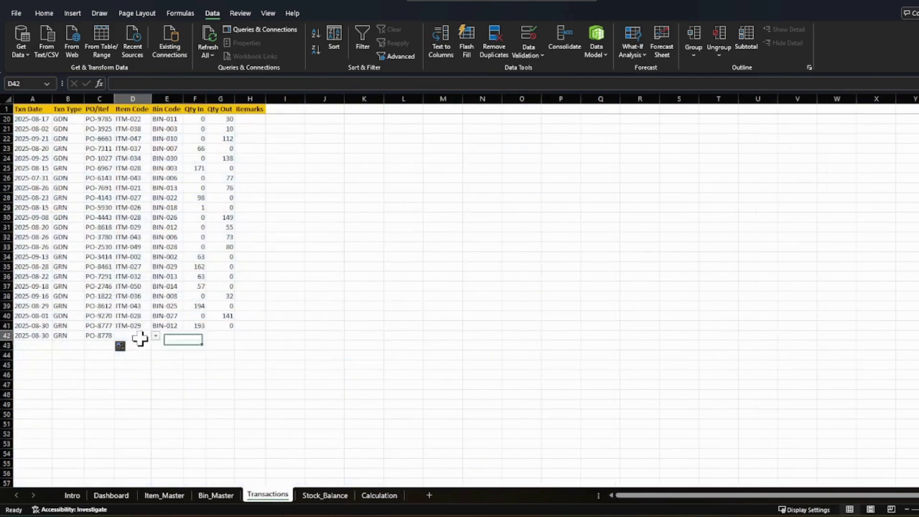
left_click(155, 336)
left_click(141, 362)
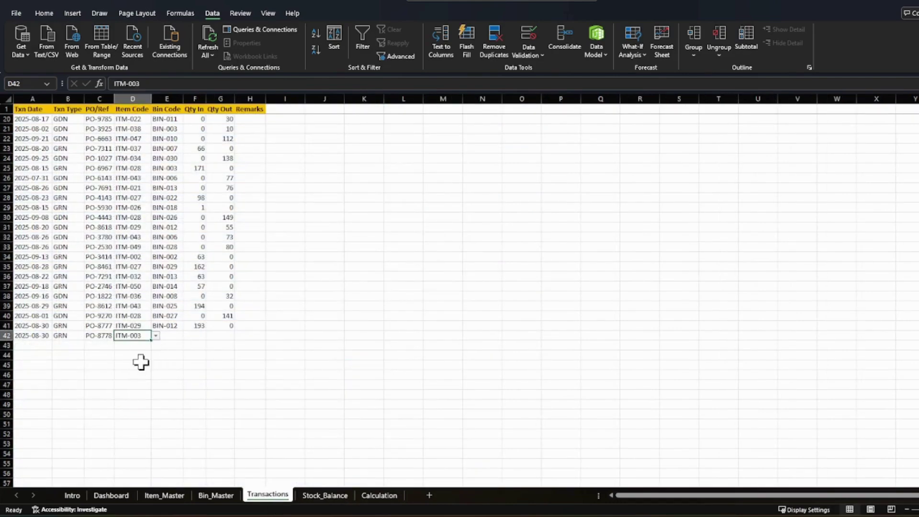
Choose BIN-004 as the bin code of the new record in cell E42
left_click(193, 345)
left_click(175, 336)
left_click(188, 336)
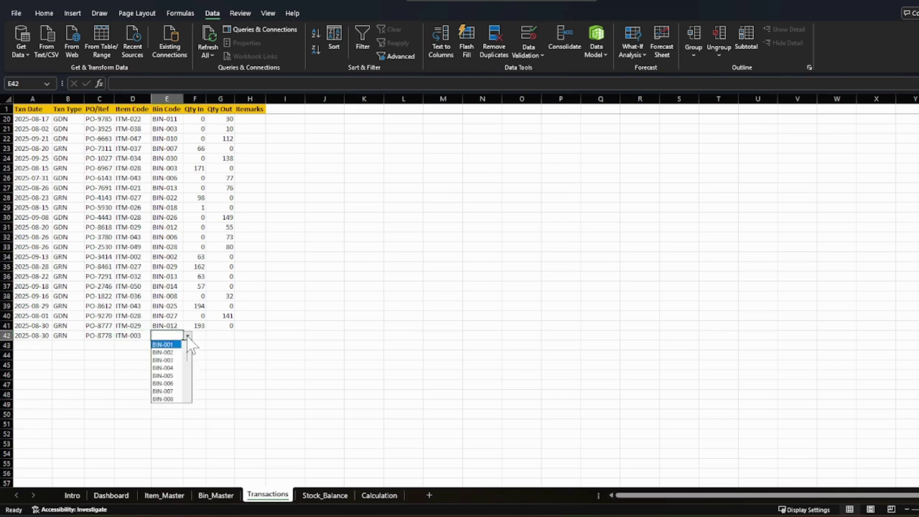
left_click(169, 368)
left_click(239, 355)
Enter 100 as the Qty In of the new record in cell F42
left_click(199, 337)
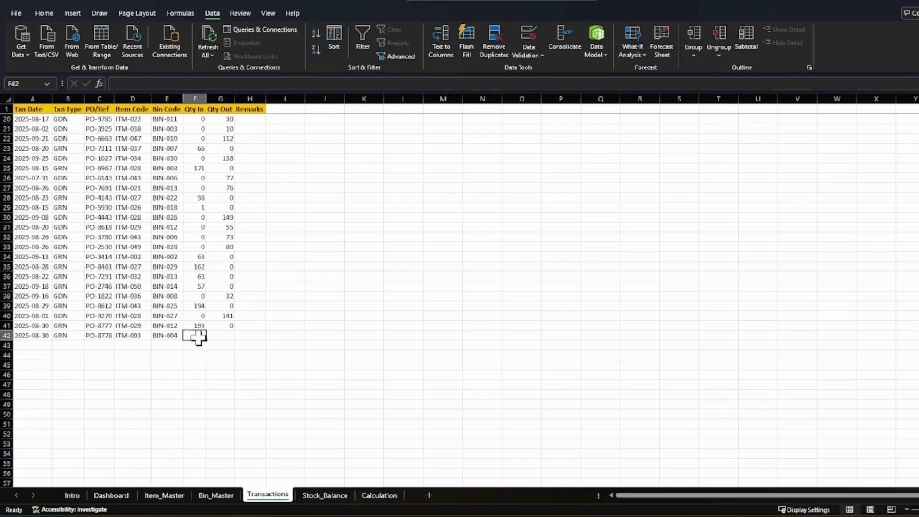
type("1")
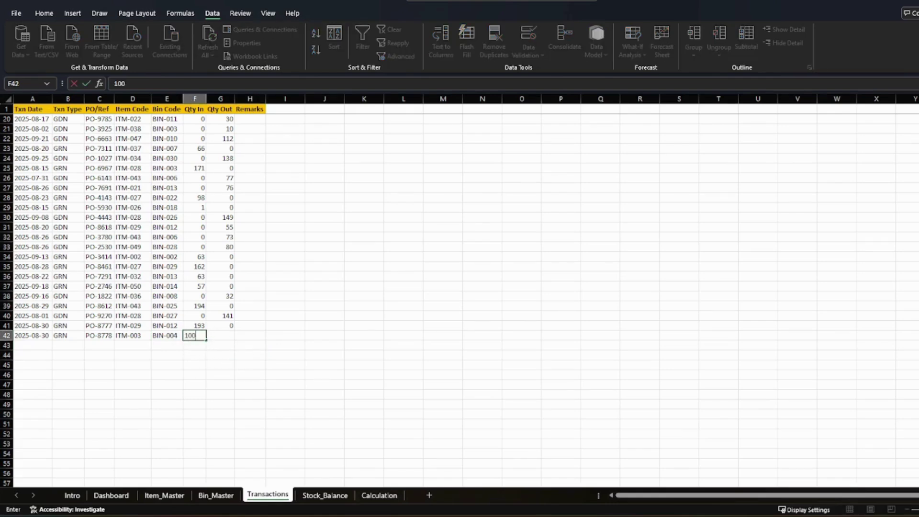
type("00")
key("Return")
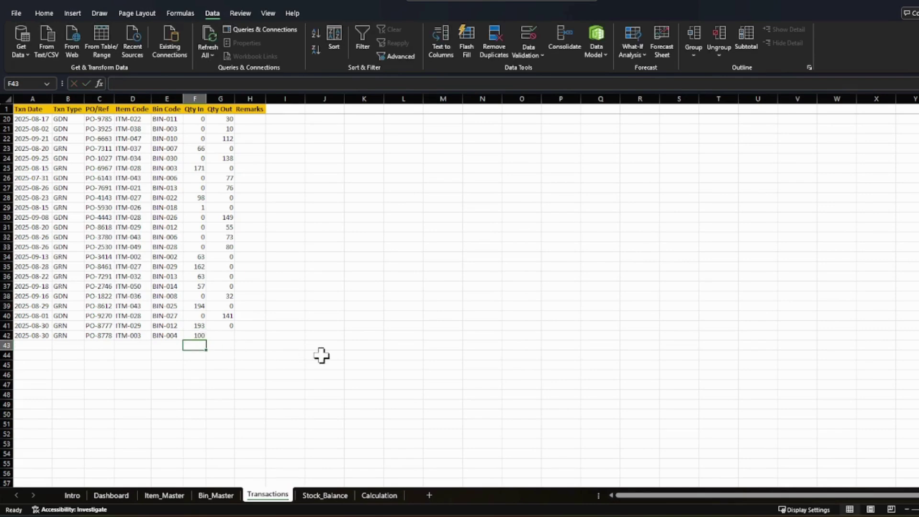
left_click(169, 404)
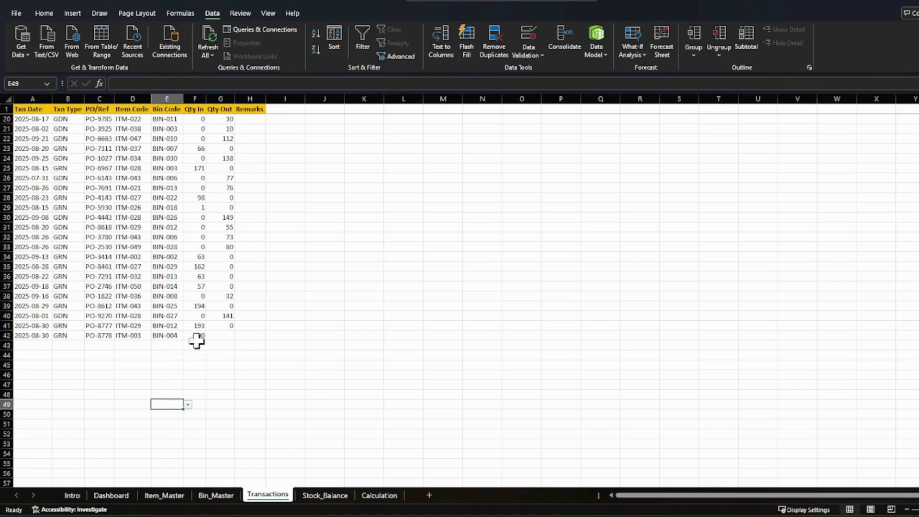
Check how the new receipt affects ITM-003's total in, closing stock and movement on the Stock_Balance sheet
left_click(326, 497)
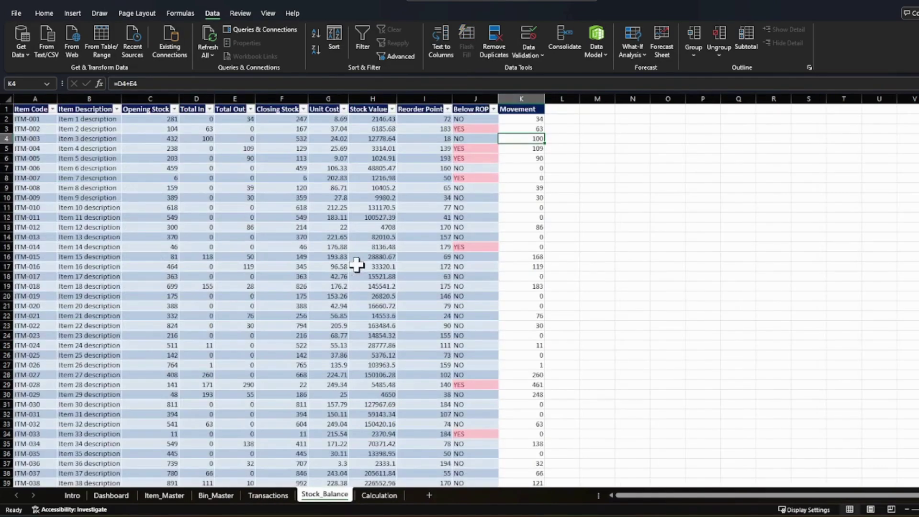
left_click(158, 138)
left_click(199, 138)
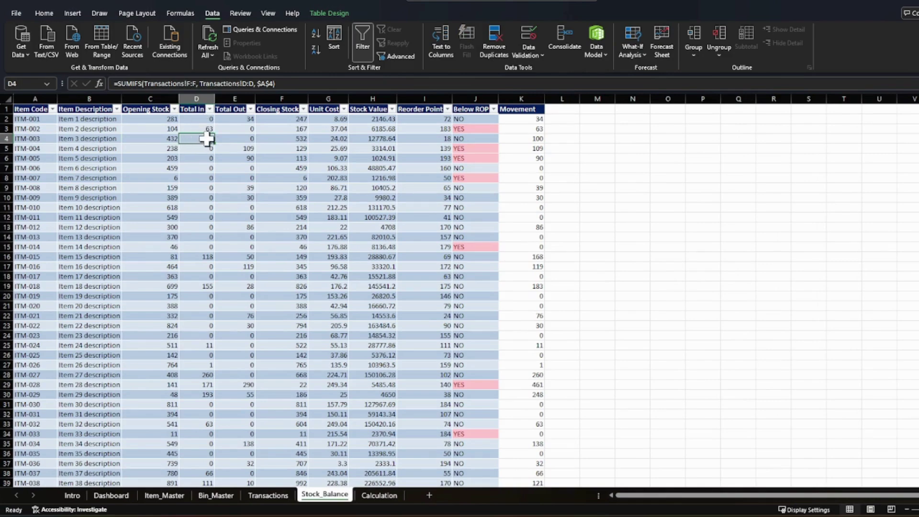
left_click(286, 138)
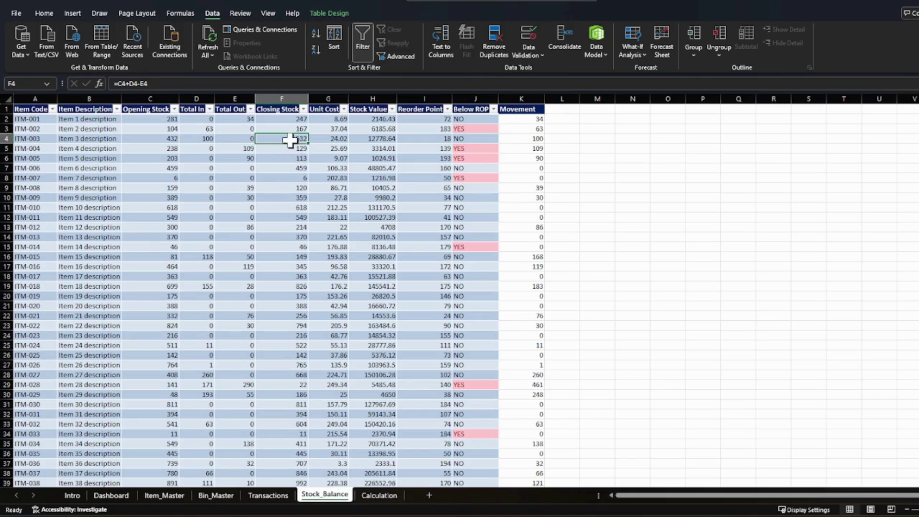
left_click(520, 139)
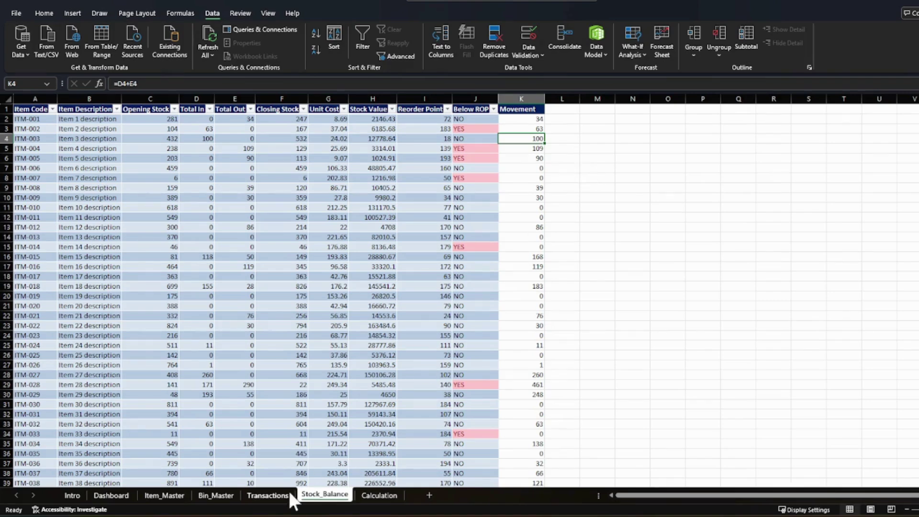
Review the new GRN record on the Transactions sheet, and look through the item rows on Stock_Balance
left_click(270, 496)
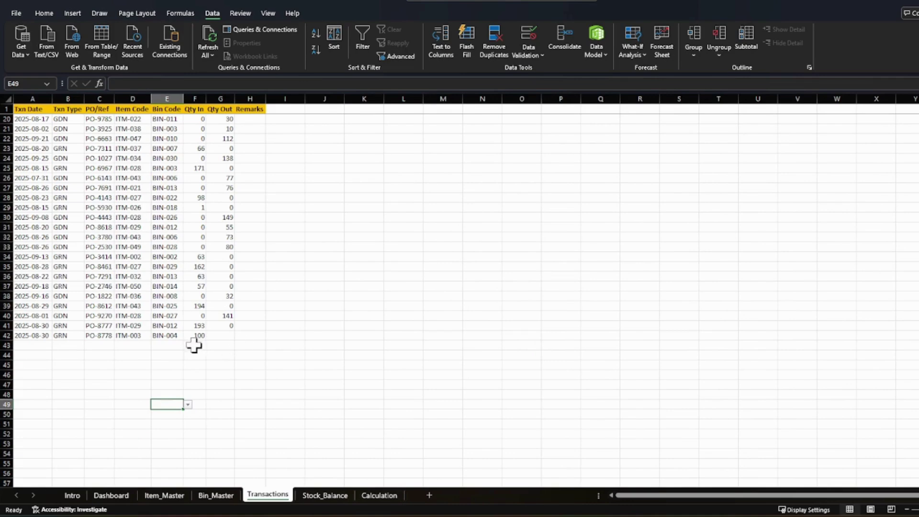
left_click(189, 372)
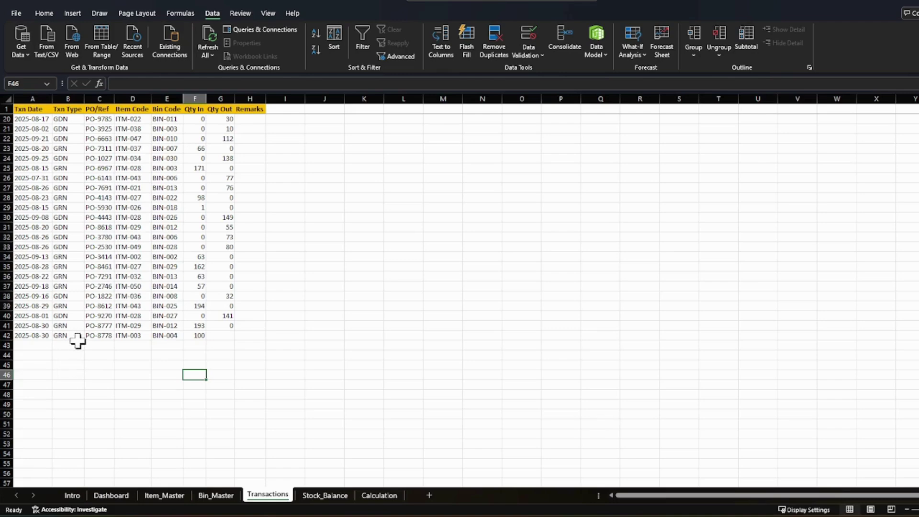
left_click(330, 498)
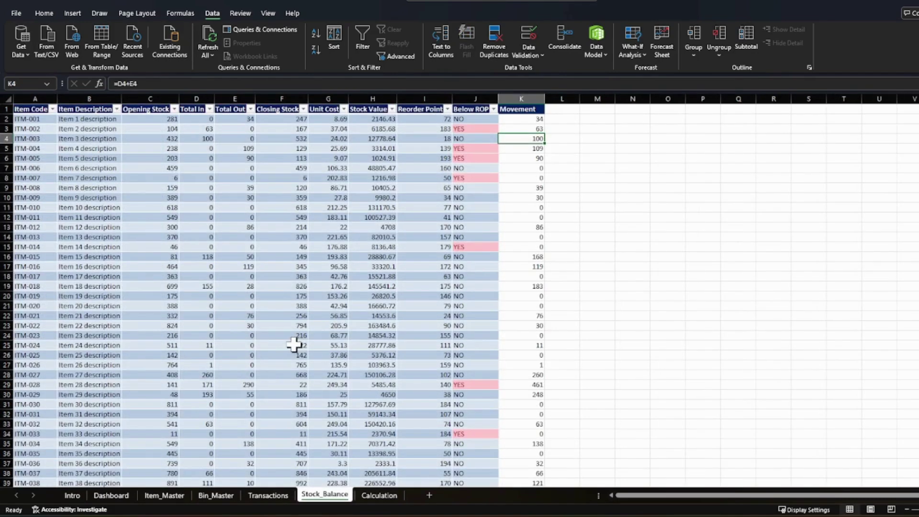
scroll(294, 345, "down", 3)
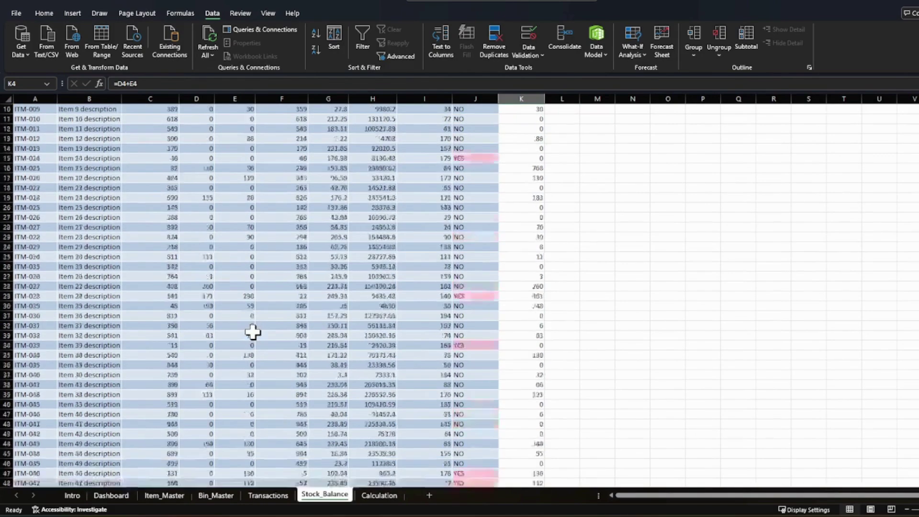
scroll(252, 332, "up", 3)
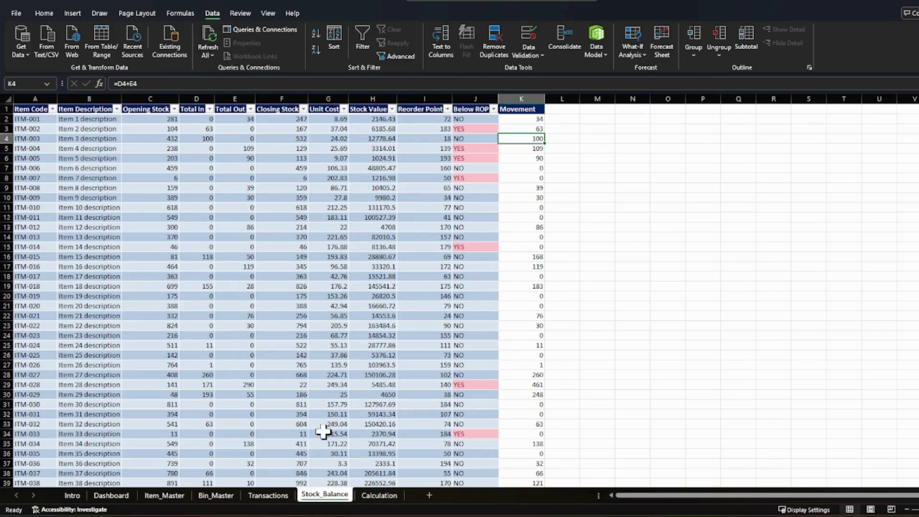
Inspect the Total In and Closing Stock formulas of ITM-004 on Stock_Balance, and compare the sheet with Transactions
left_click(273, 496)
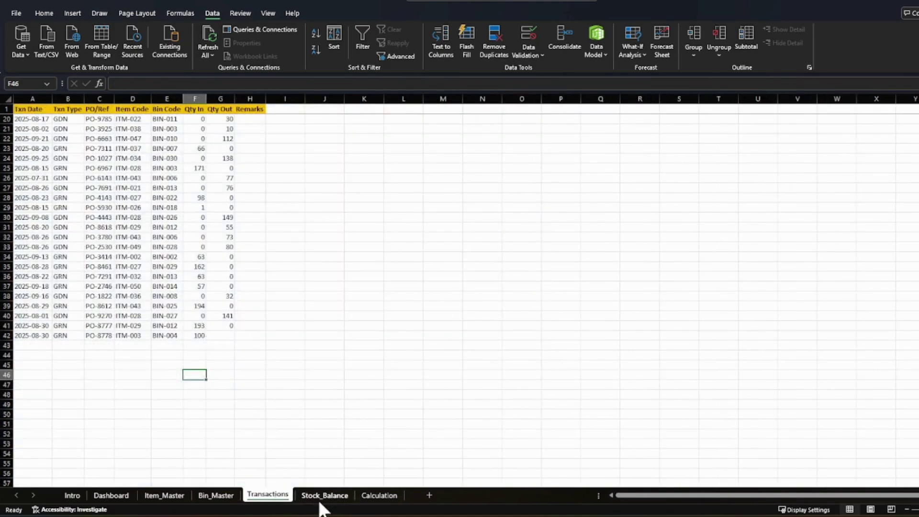
left_click(324, 496)
left_click(201, 148)
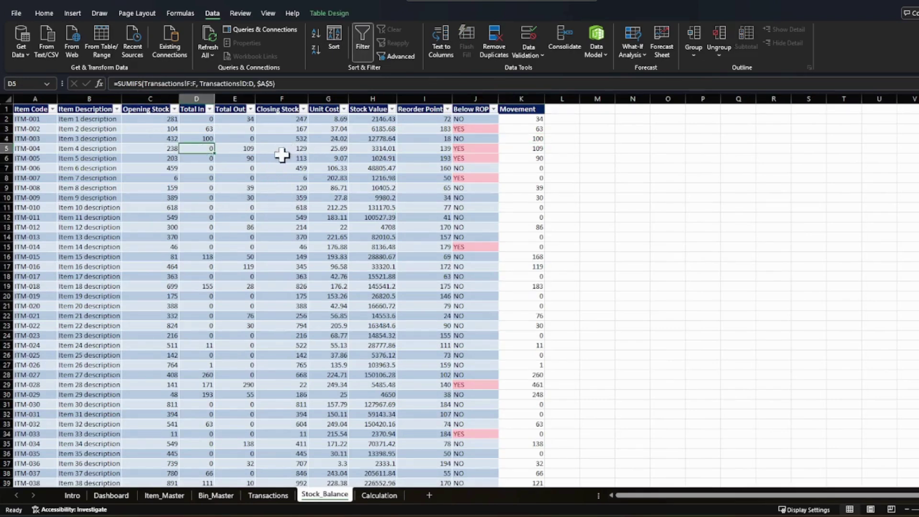
left_click(297, 149)
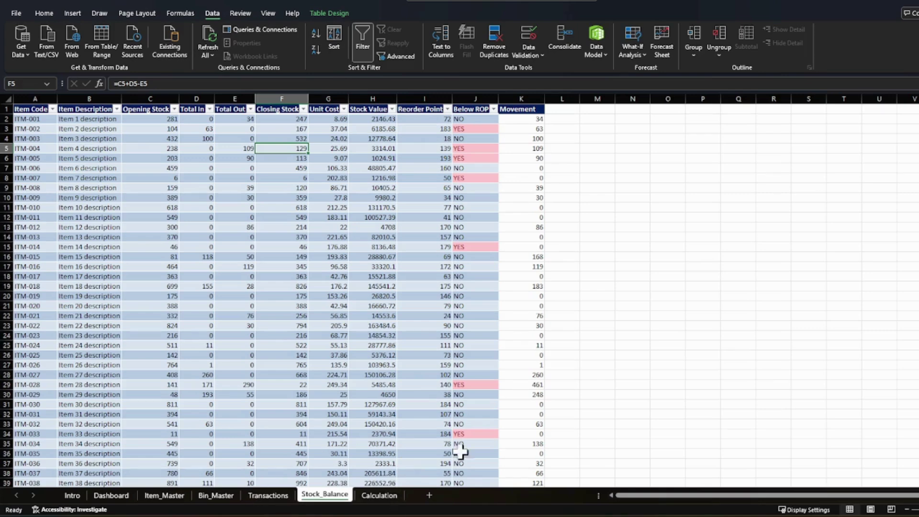
left_click(267, 495)
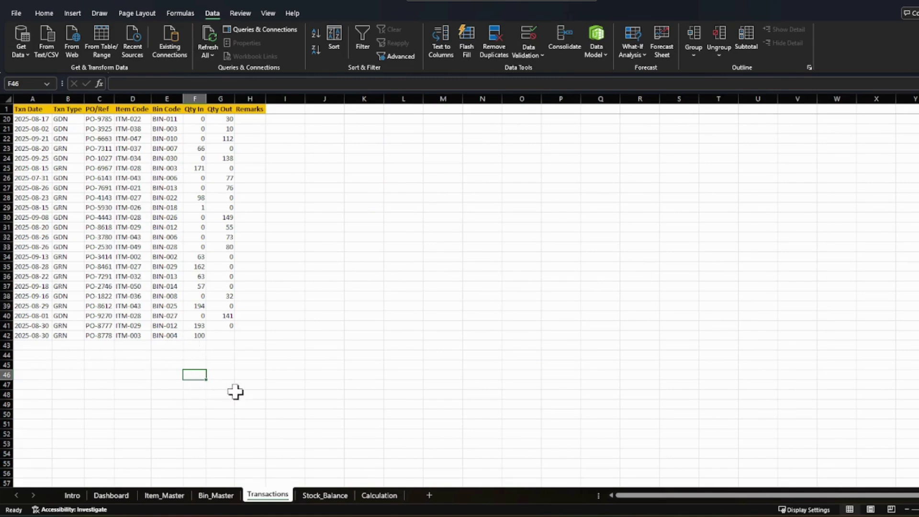
left_click(335, 496)
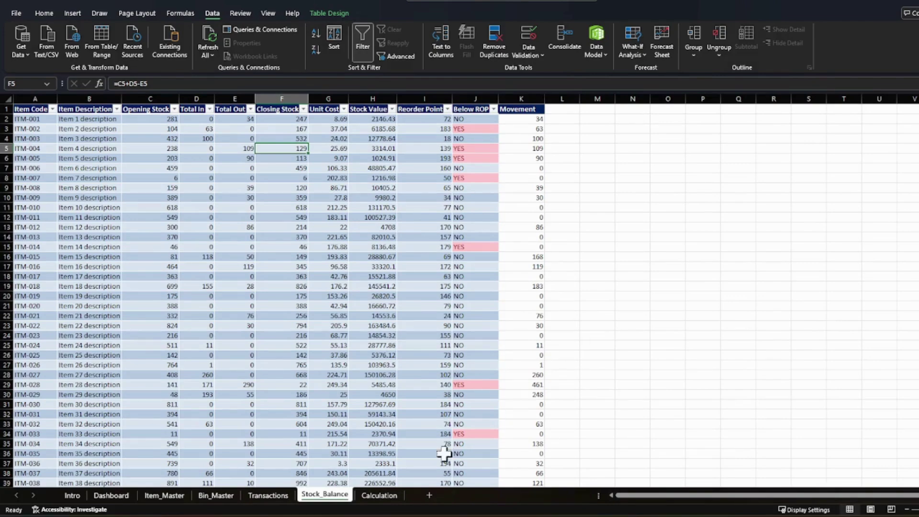
View the Dashboard sheet and examine the Calculation sheet's summary section, starting with the Total Stock Value label in A3
left_click(120, 495)
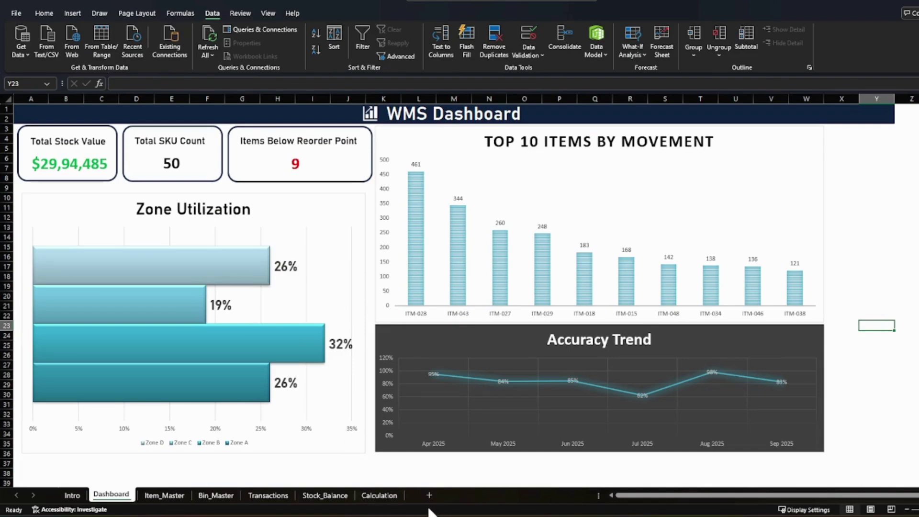
left_click(379, 495)
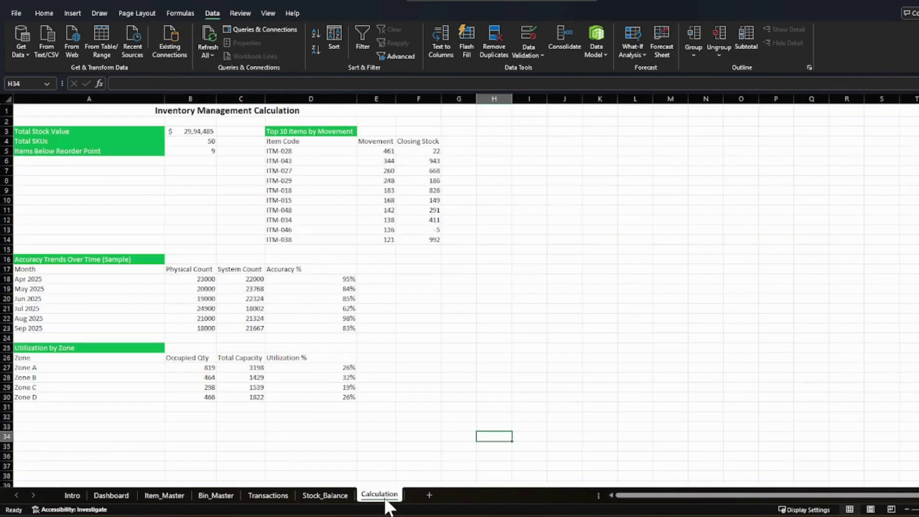
left_click(633, 240)
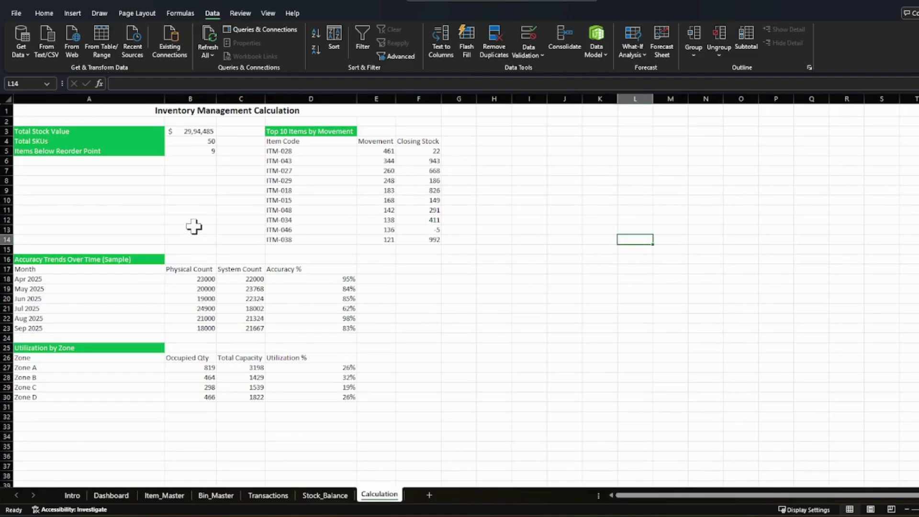
left_click(139, 221)
left_click(86, 131)
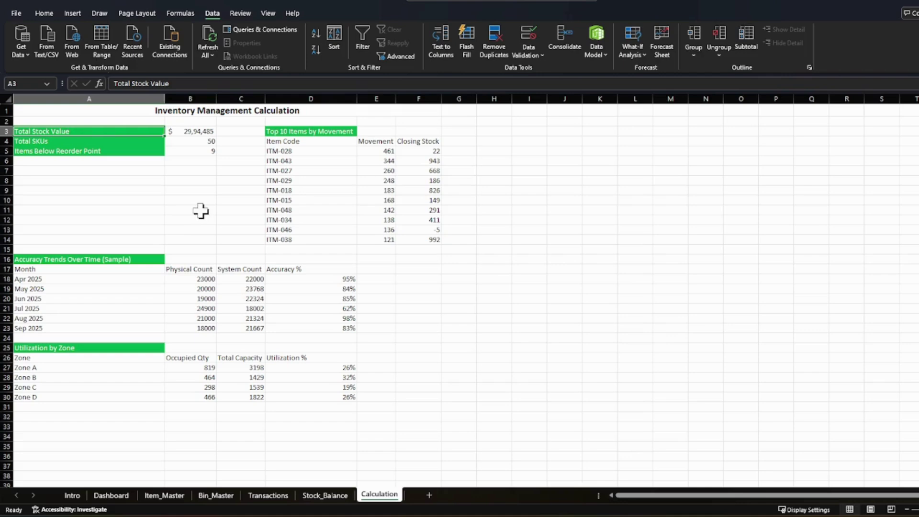
Inspect the Total Stock Value formula in B3 and the Items Below Reorder Point formula in B5 on the Calculation sheet
left_click(191, 131)
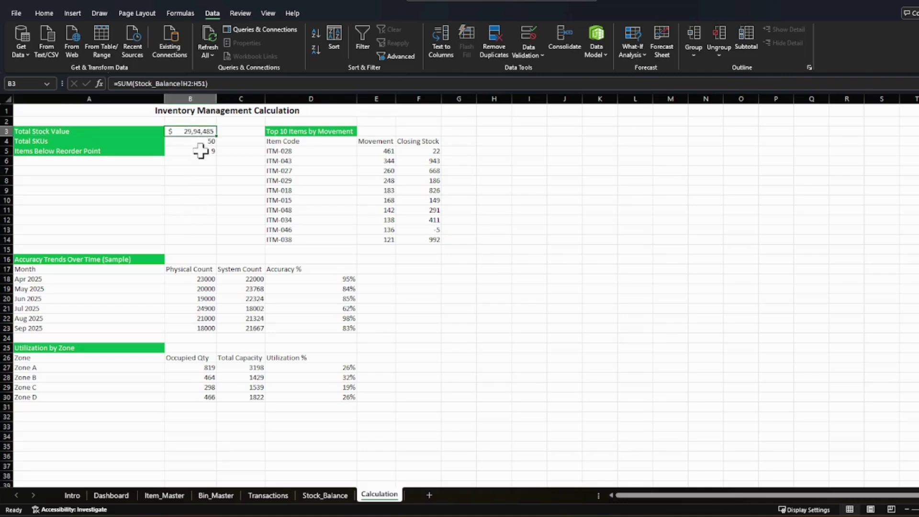
left_click(171, 190)
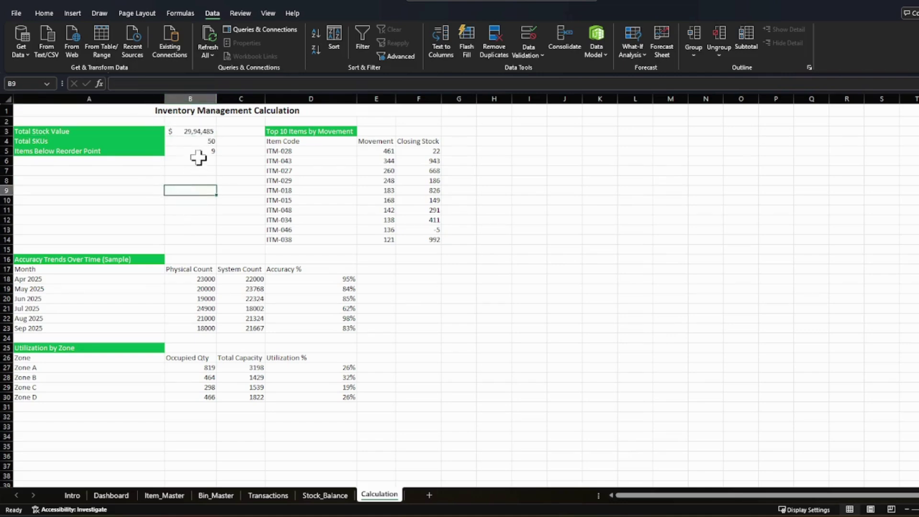
left_click(195, 151)
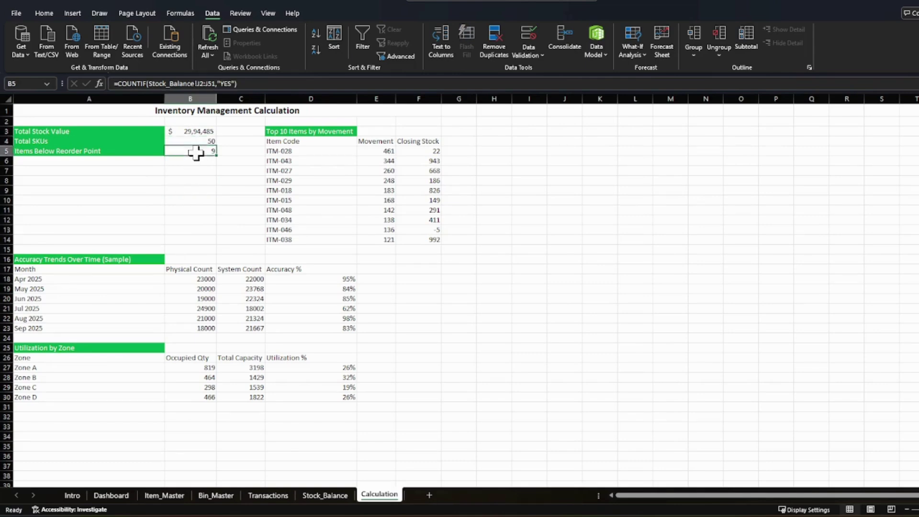
left_click(184, 200)
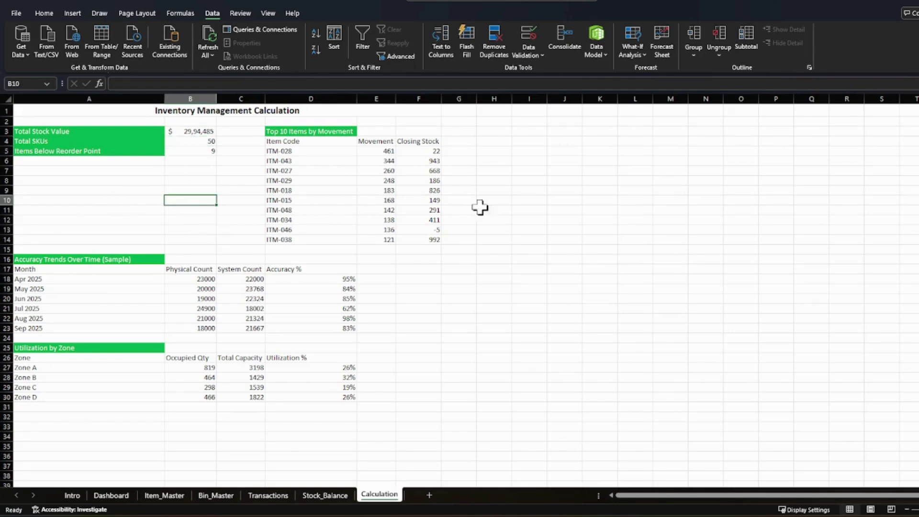
Inspect the item code lookup formula in D7 and review the Top 10 Items by Movement table
left_click(311, 171)
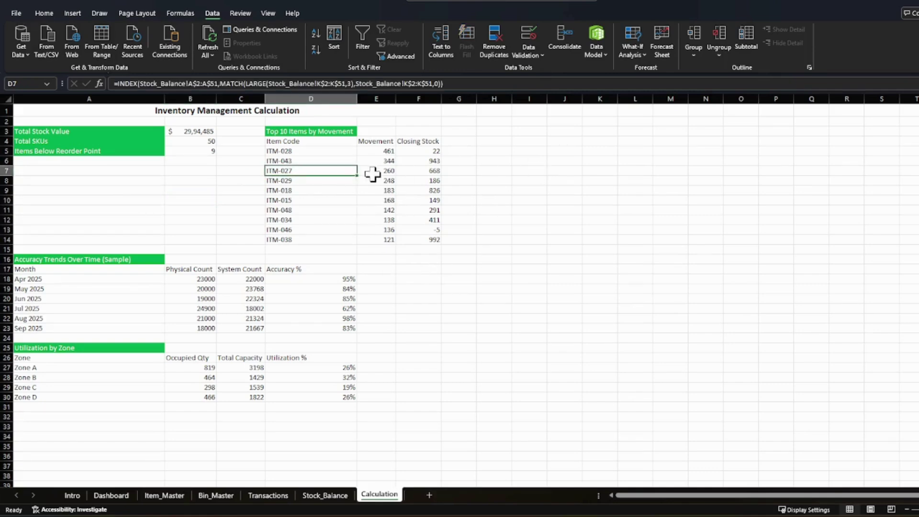
left_click(437, 198)
left_click(458, 310)
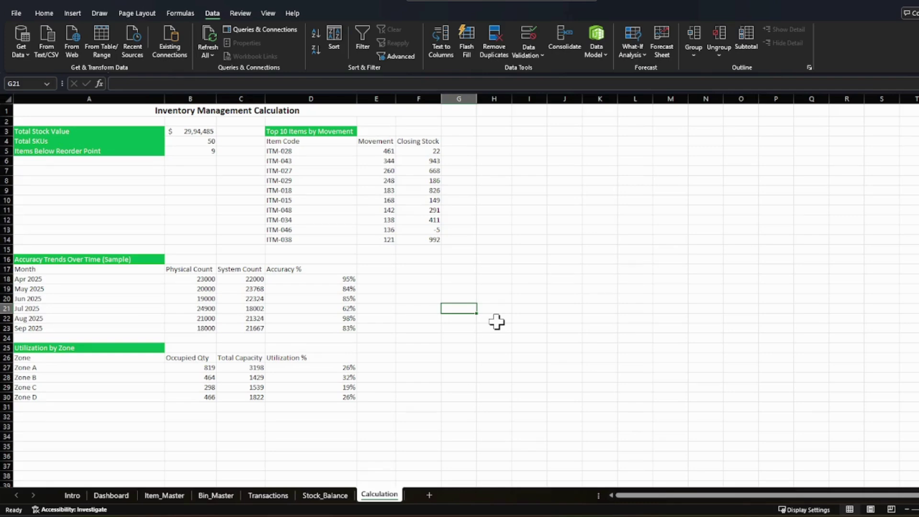
left_click(462, 377)
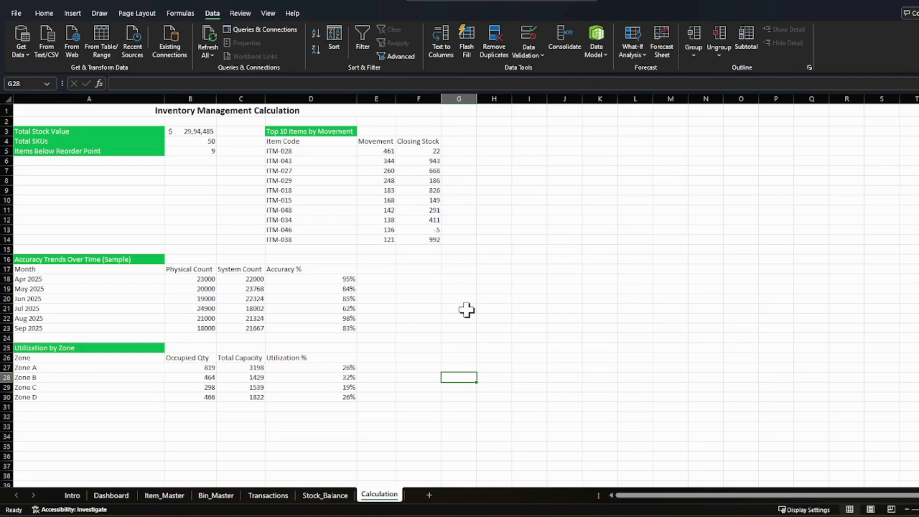
Examine the May, June and September physical counts and the September System Count formula in the Accuracy Trends table
left_click(184, 288)
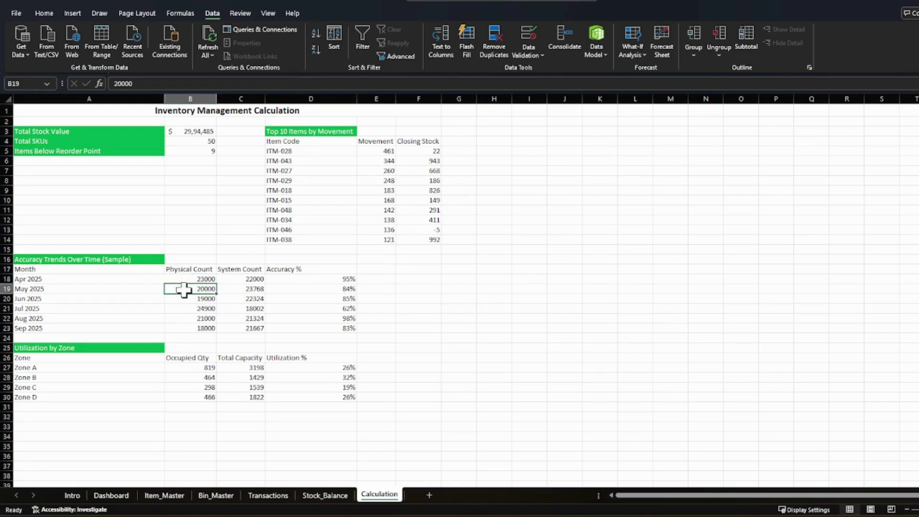
left_click(188, 299)
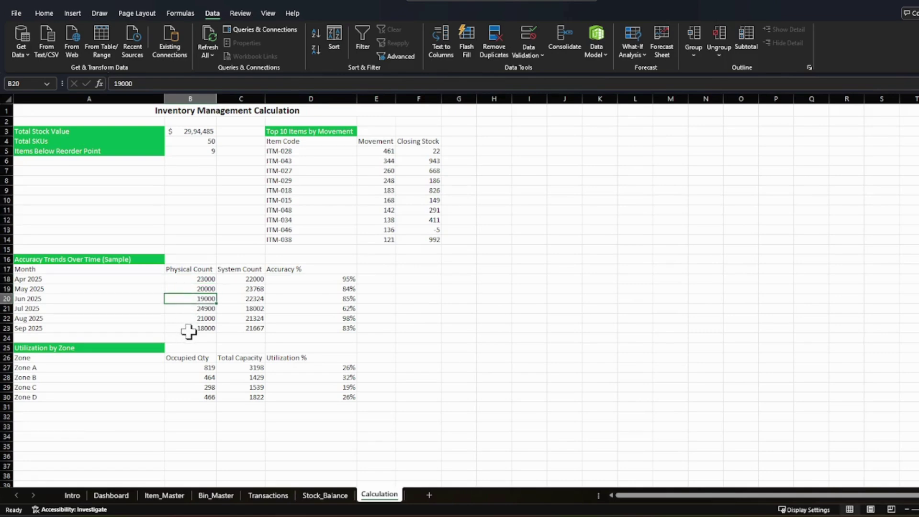
left_click(189, 330)
left_click(239, 327)
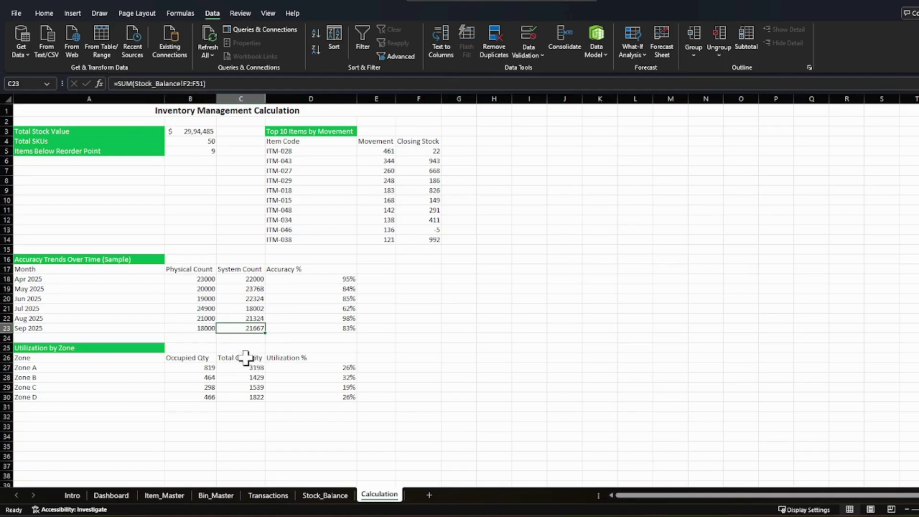
left_click(467, 346)
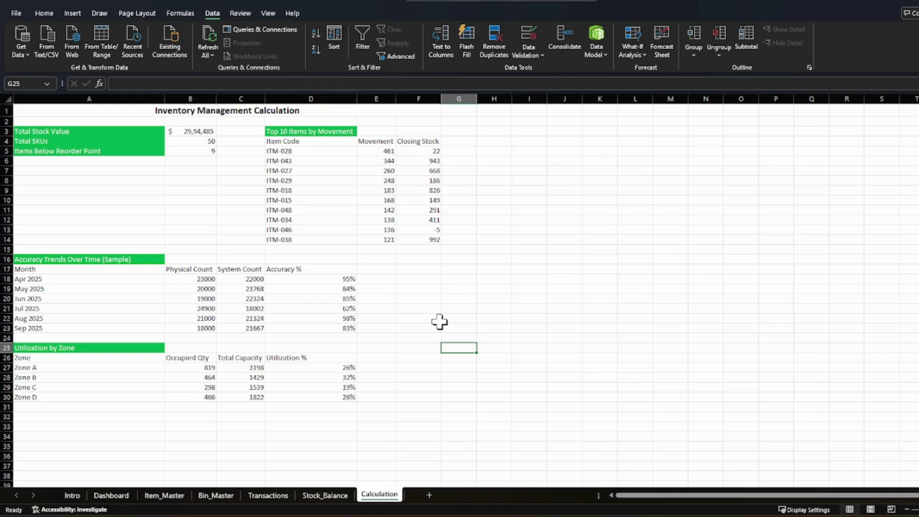
Compare April 2025's physical and system counts, and inspect the Accuracy % formula in D18
left_click(192, 280)
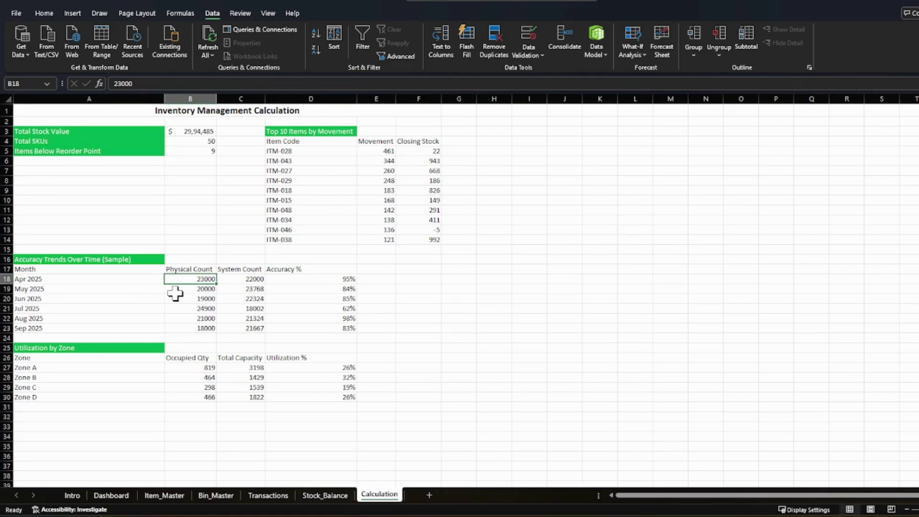
left_click(249, 281)
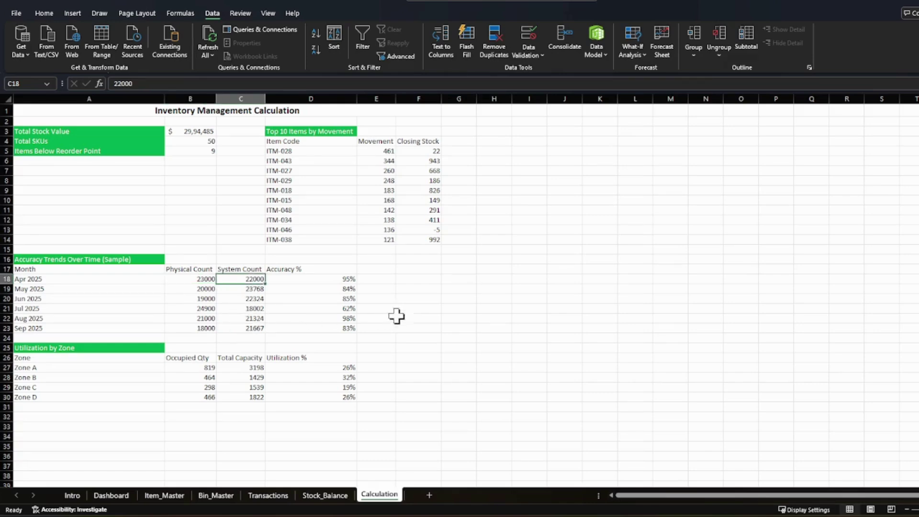
left_click(427, 299)
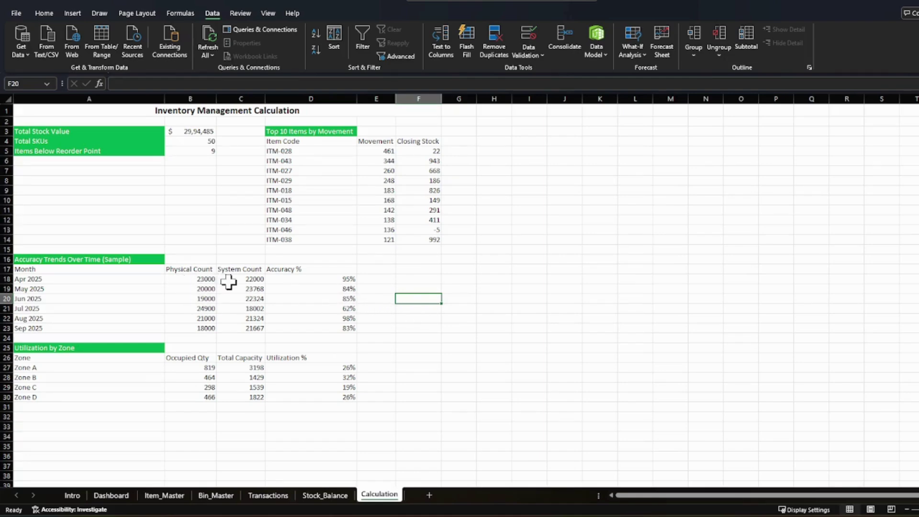
left_click(308, 281)
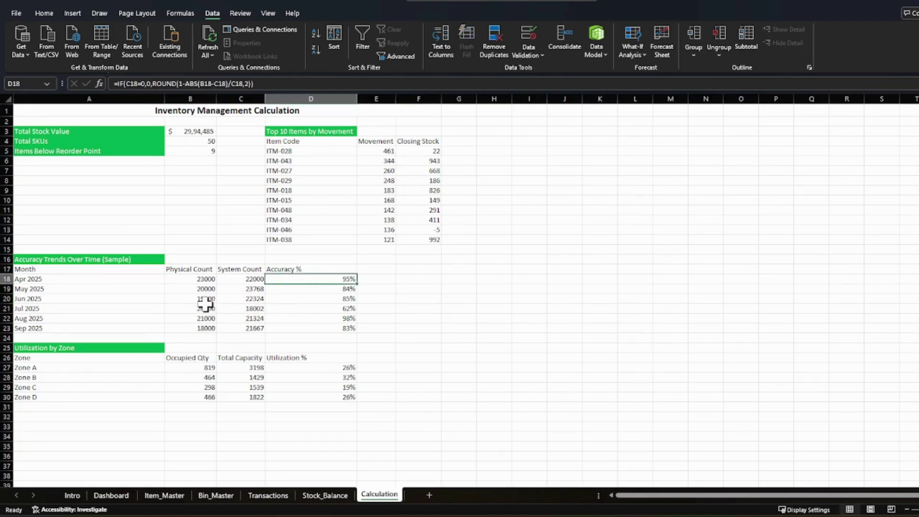
Compare May 2025's physical and system counts, and inspect the Accuracy % formula in D19
left_click(188, 289)
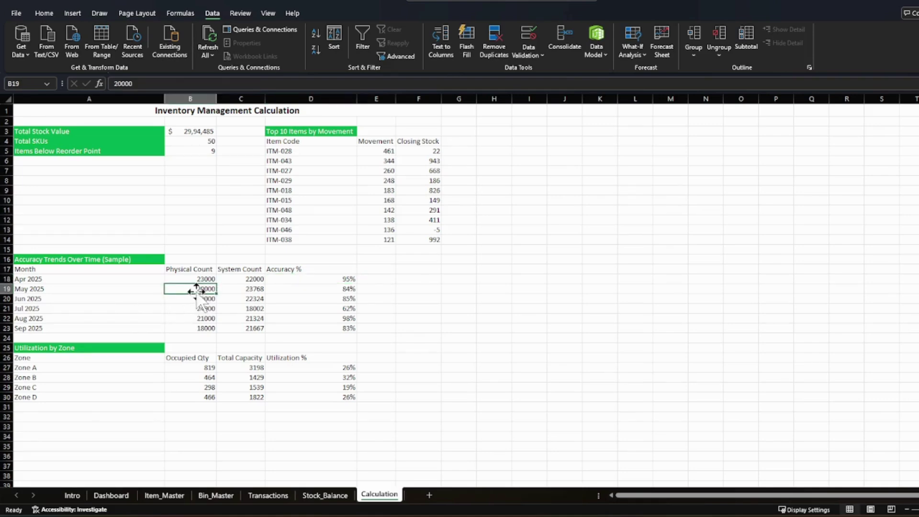
left_click(233, 289)
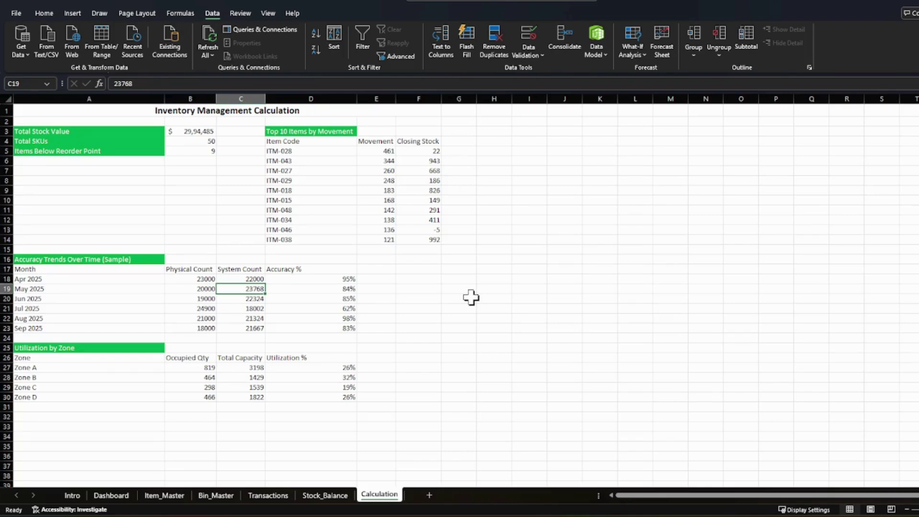
left_click(385, 316)
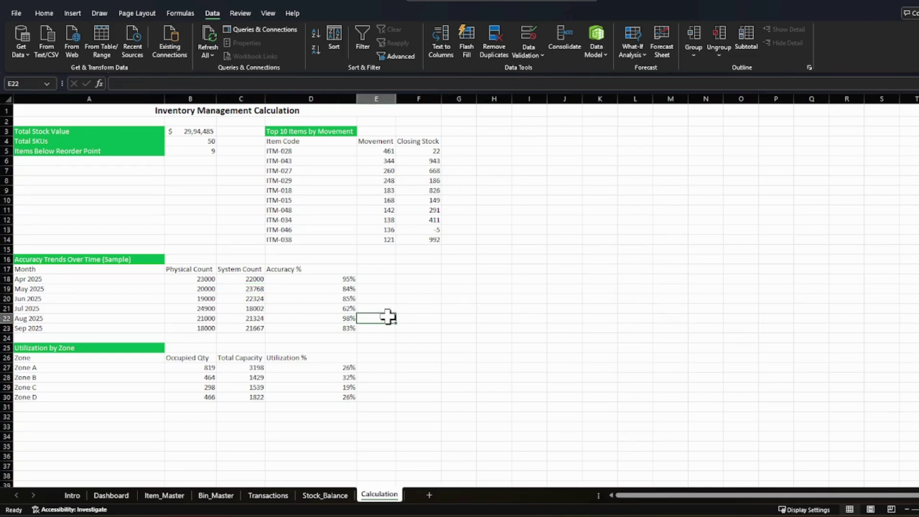
left_click(328, 290)
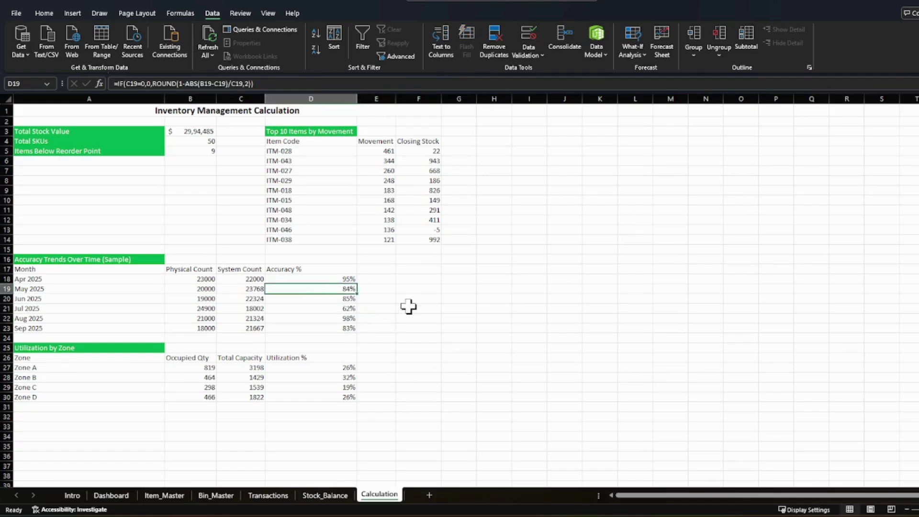
left_click(424, 309)
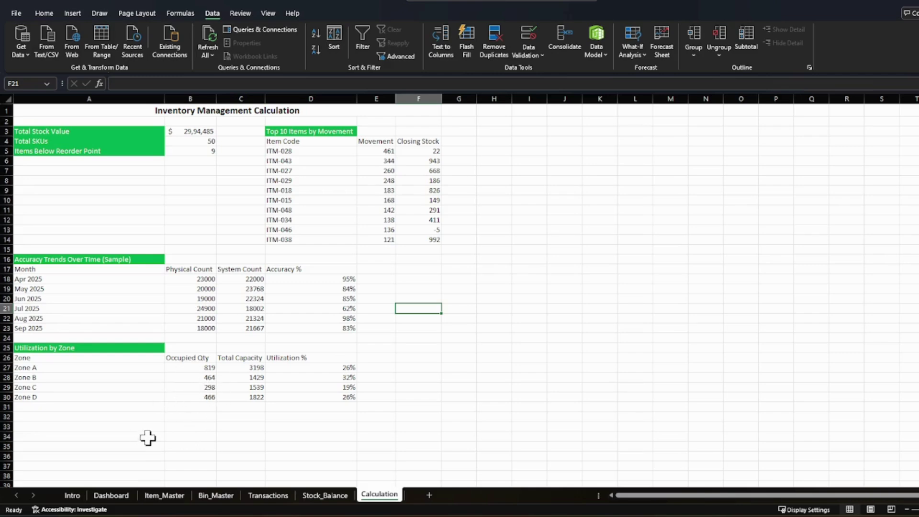
Inspect Zone A's Occupied Qty formula in the Utilization by Zone table, and return to the Dashboard sheet
left_click(187, 368)
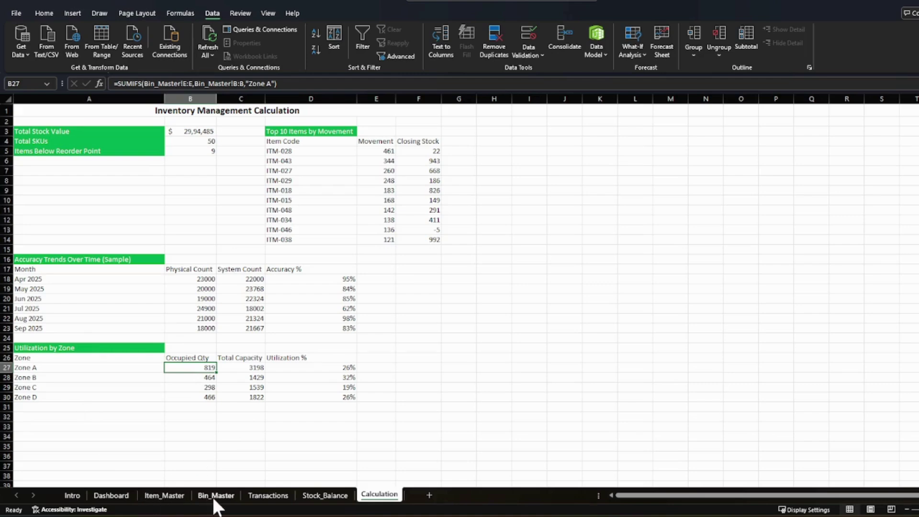
left_click(424, 397)
left_click(484, 405)
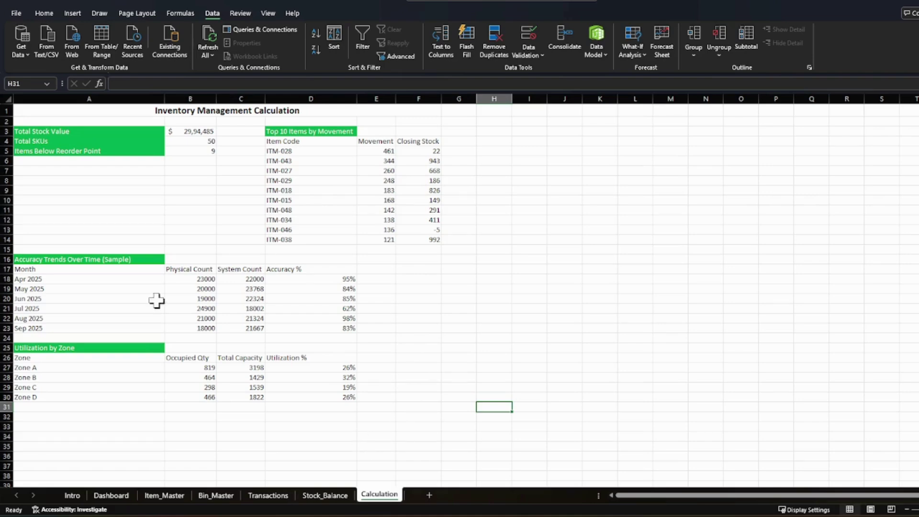
left_click(111, 495)
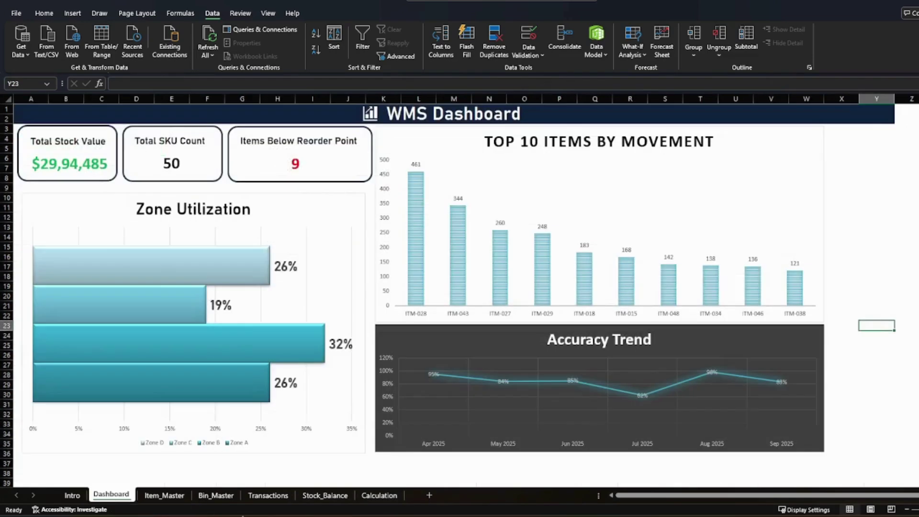